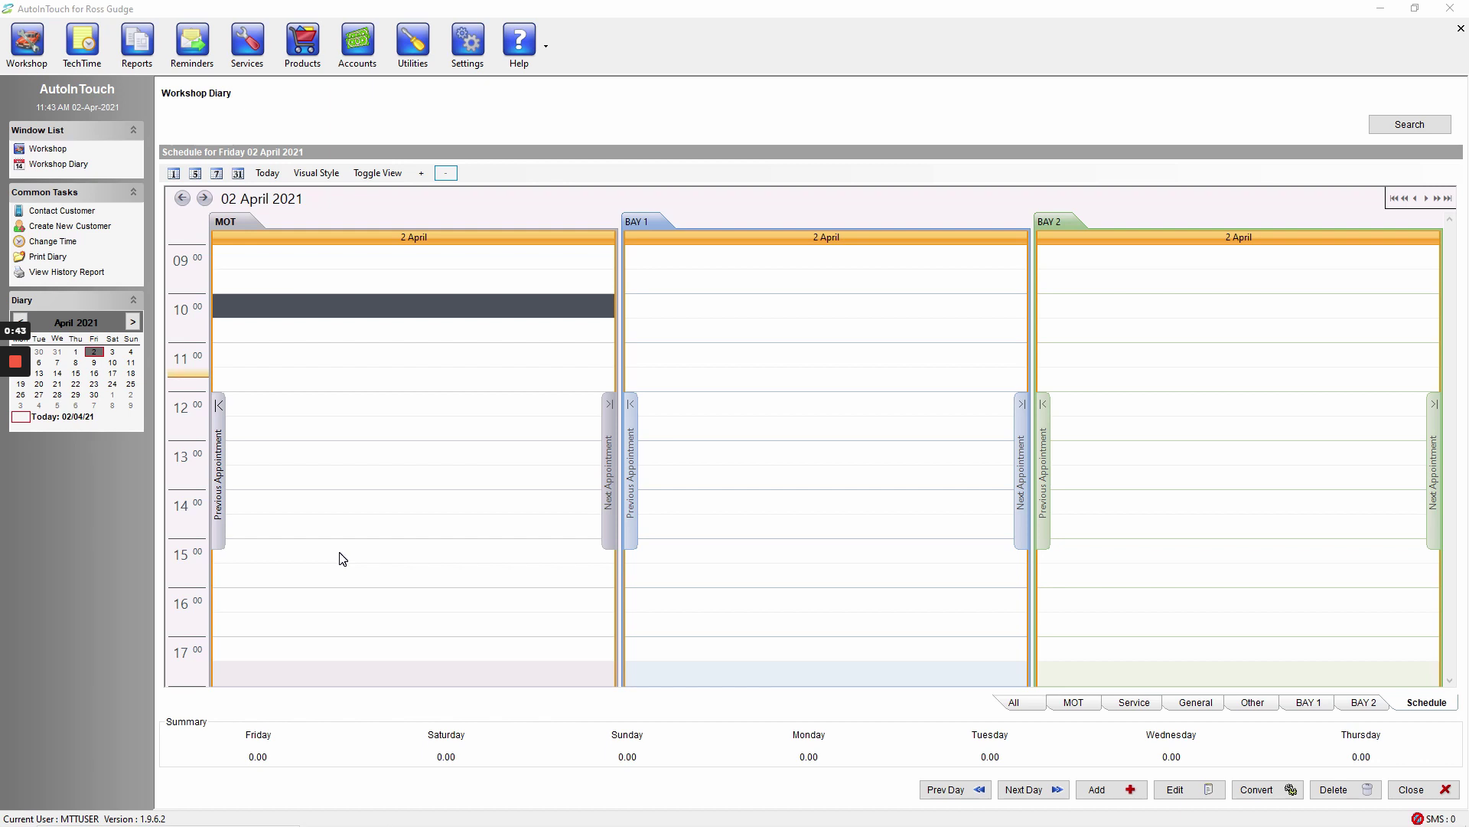
# Start a one-hour diary entry at 15:00 in the MOT column on 2 April with the description "MOT TEST"
pyautogui.click(342, 559)
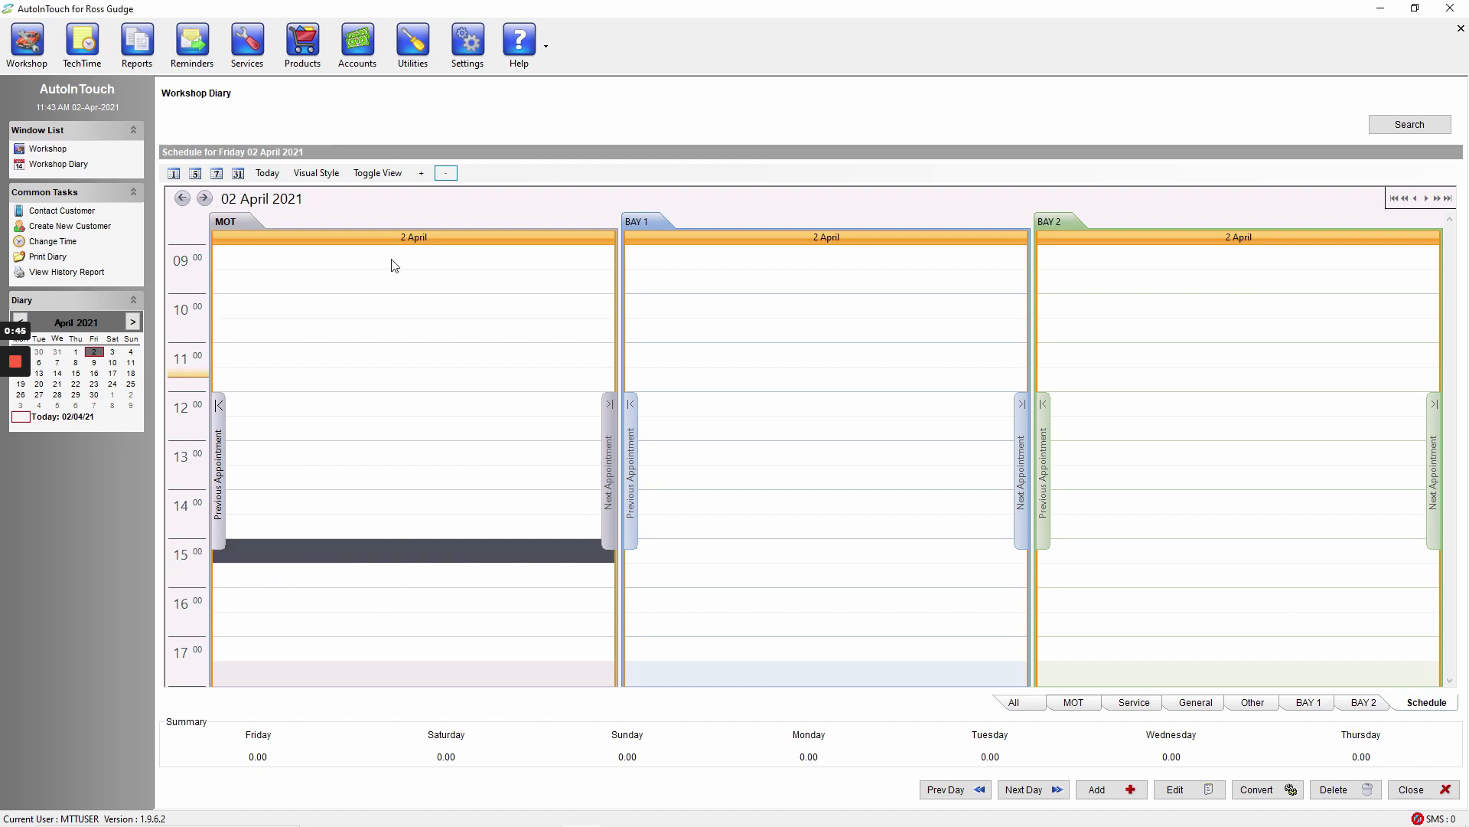
pyautogui.doubleClick(336, 559)
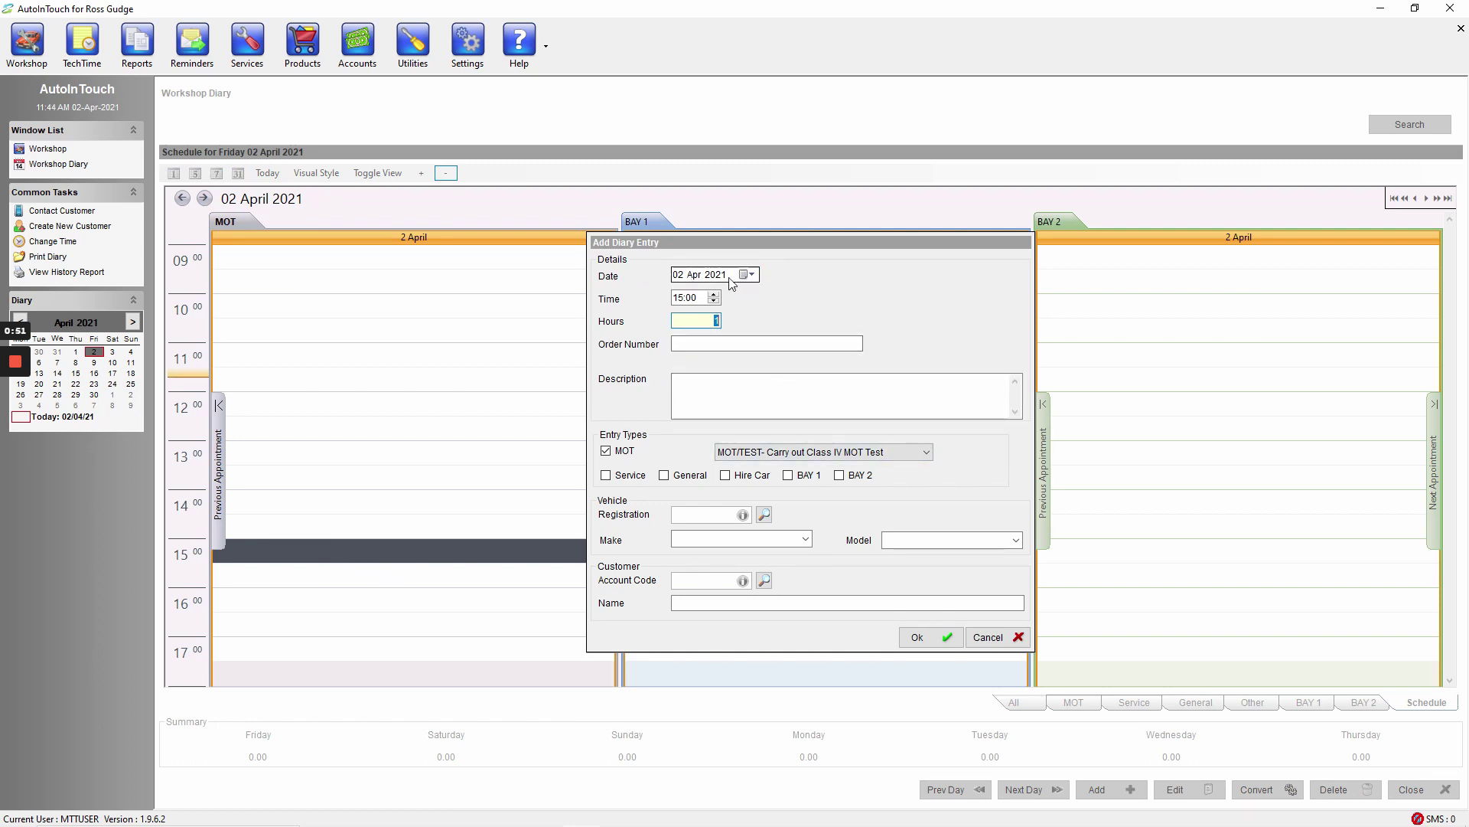
pyautogui.click(719, 322)
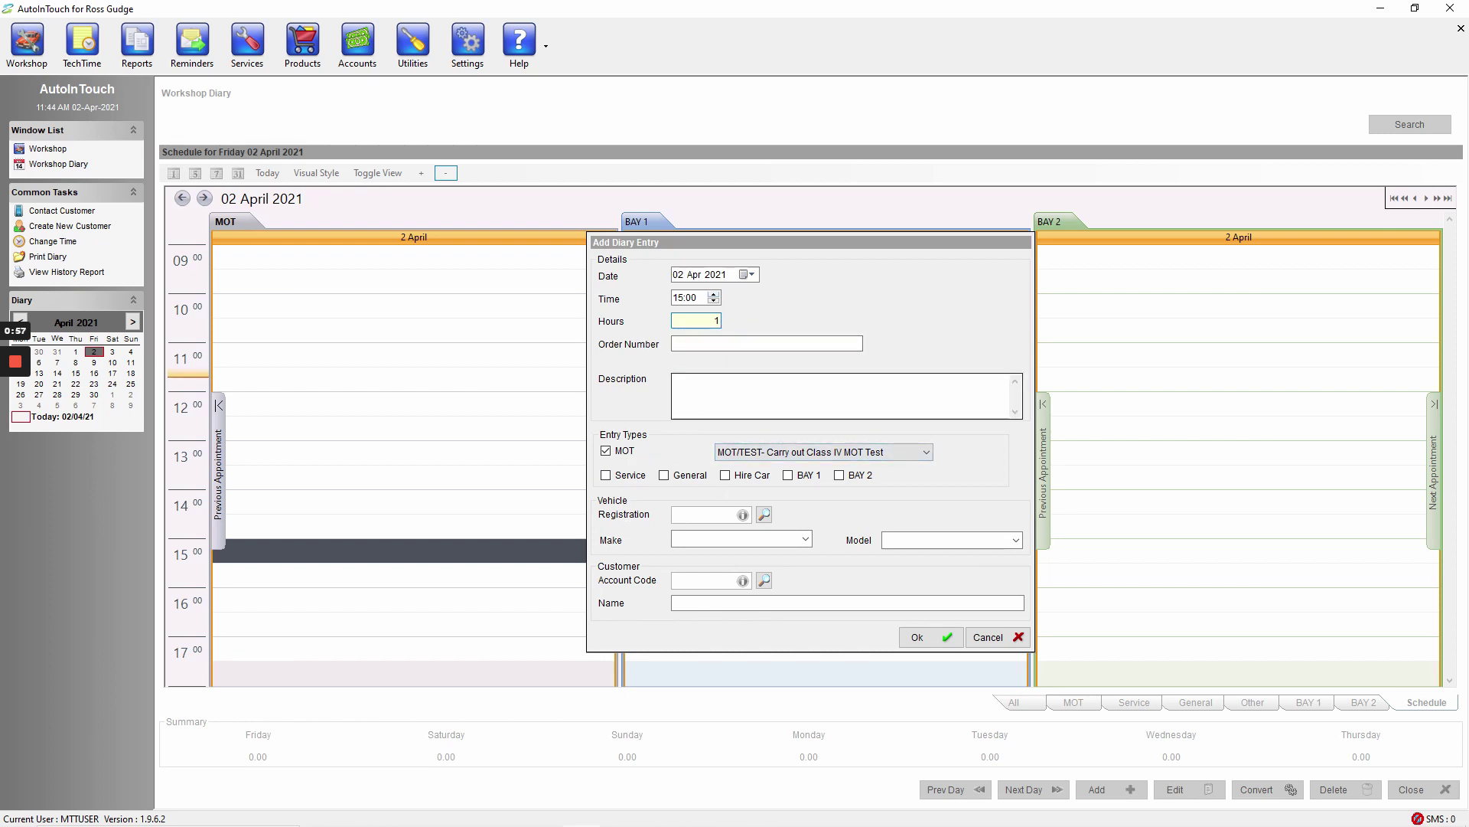
pyautogui.click(713, 396)
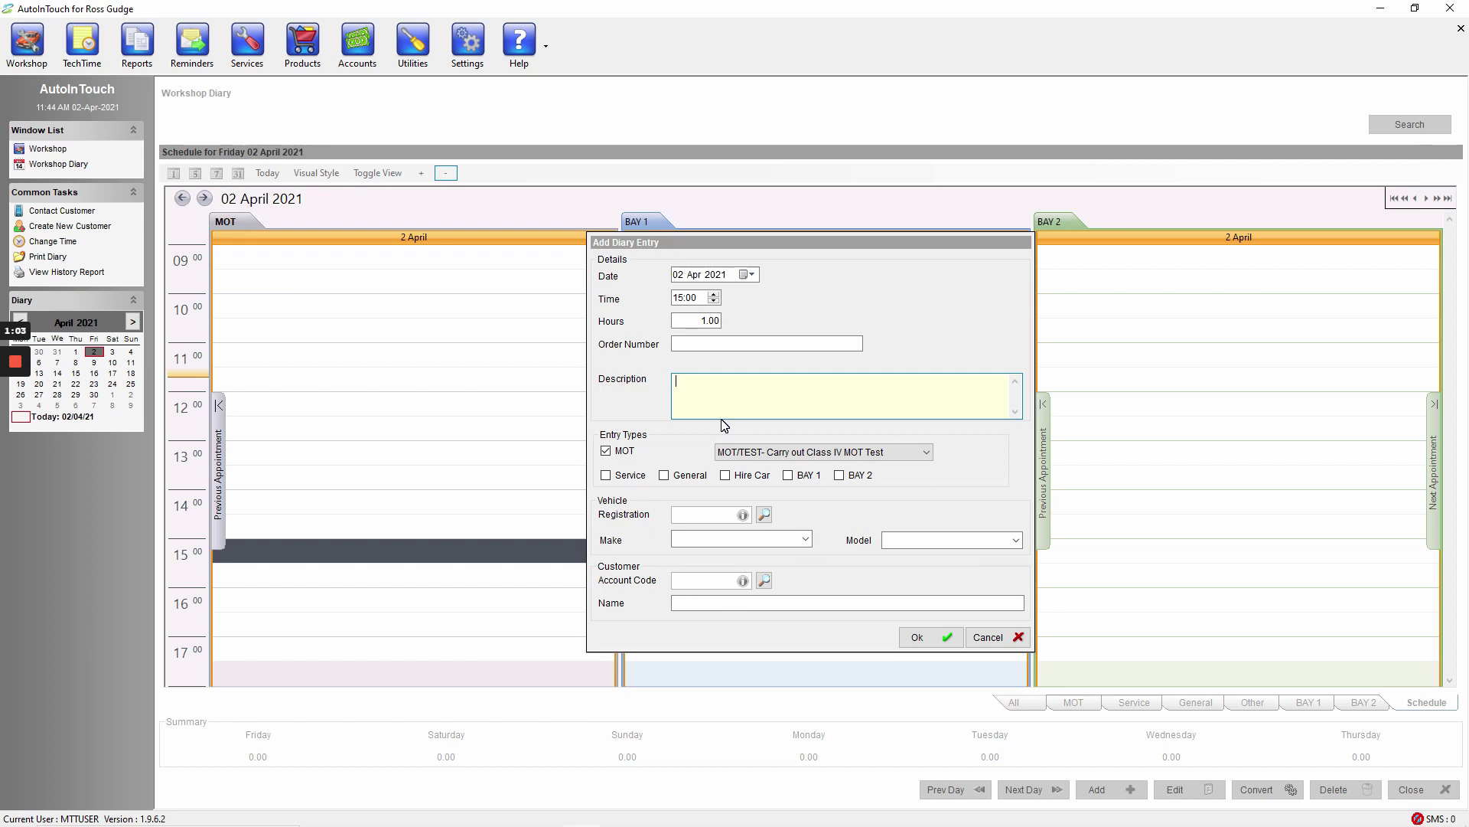
pyautogui.write('MOT TEST')
pyautogui.click(702, 515)
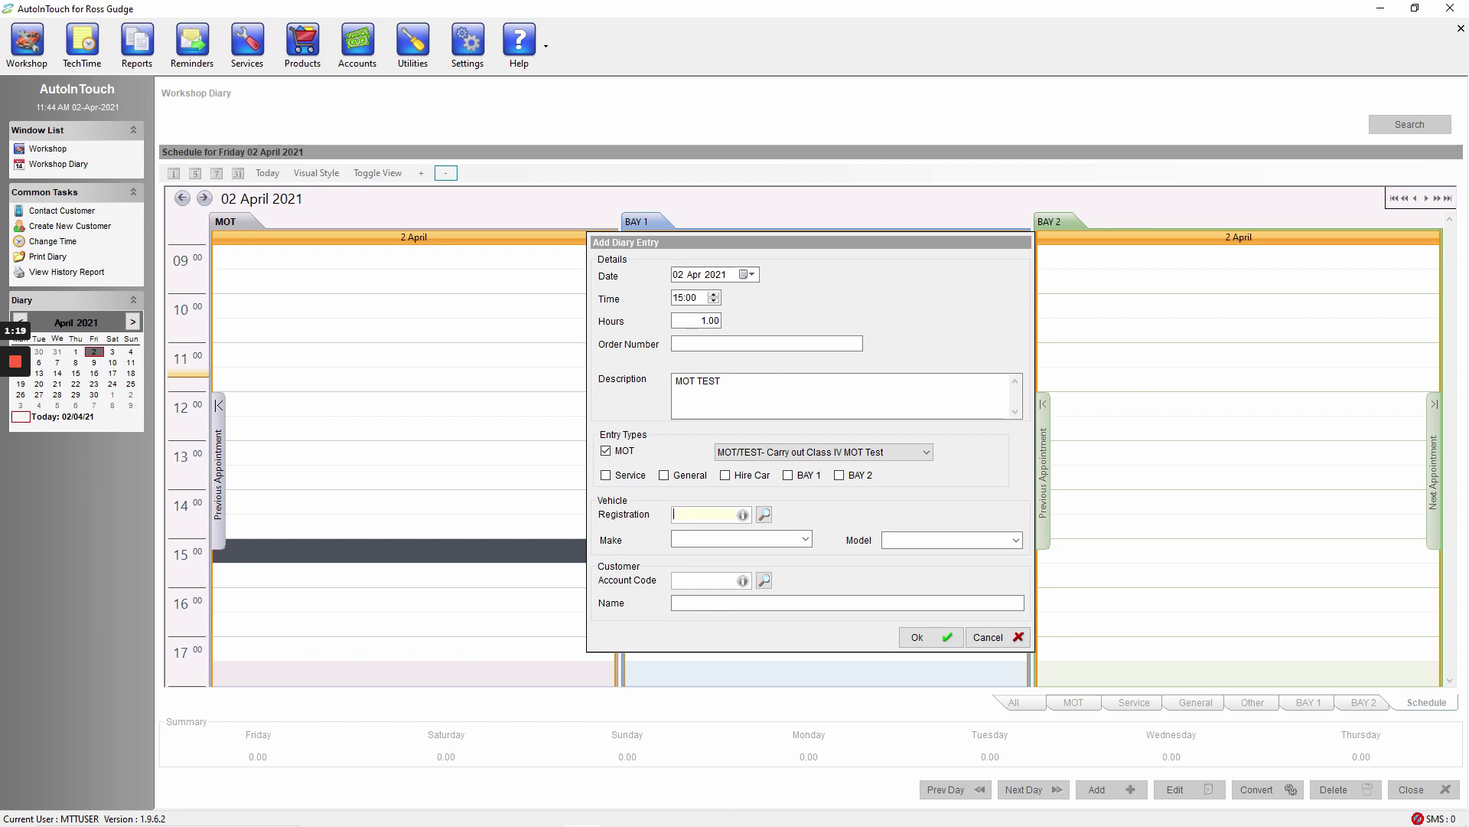
pyautogui.write('WV55FLZ')
pyautogui.press('Tab')
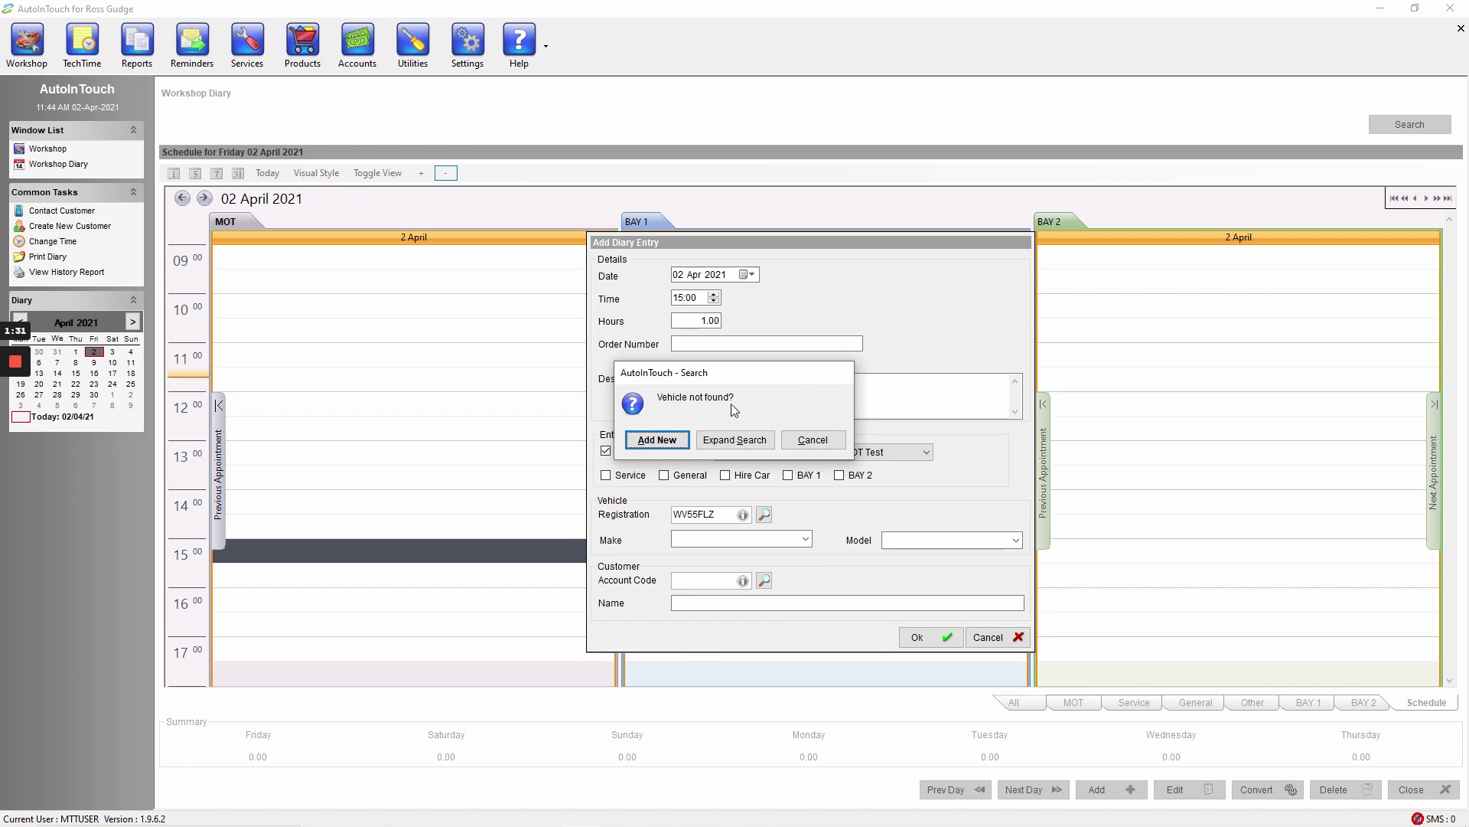
pyautogui.click(675, 439)
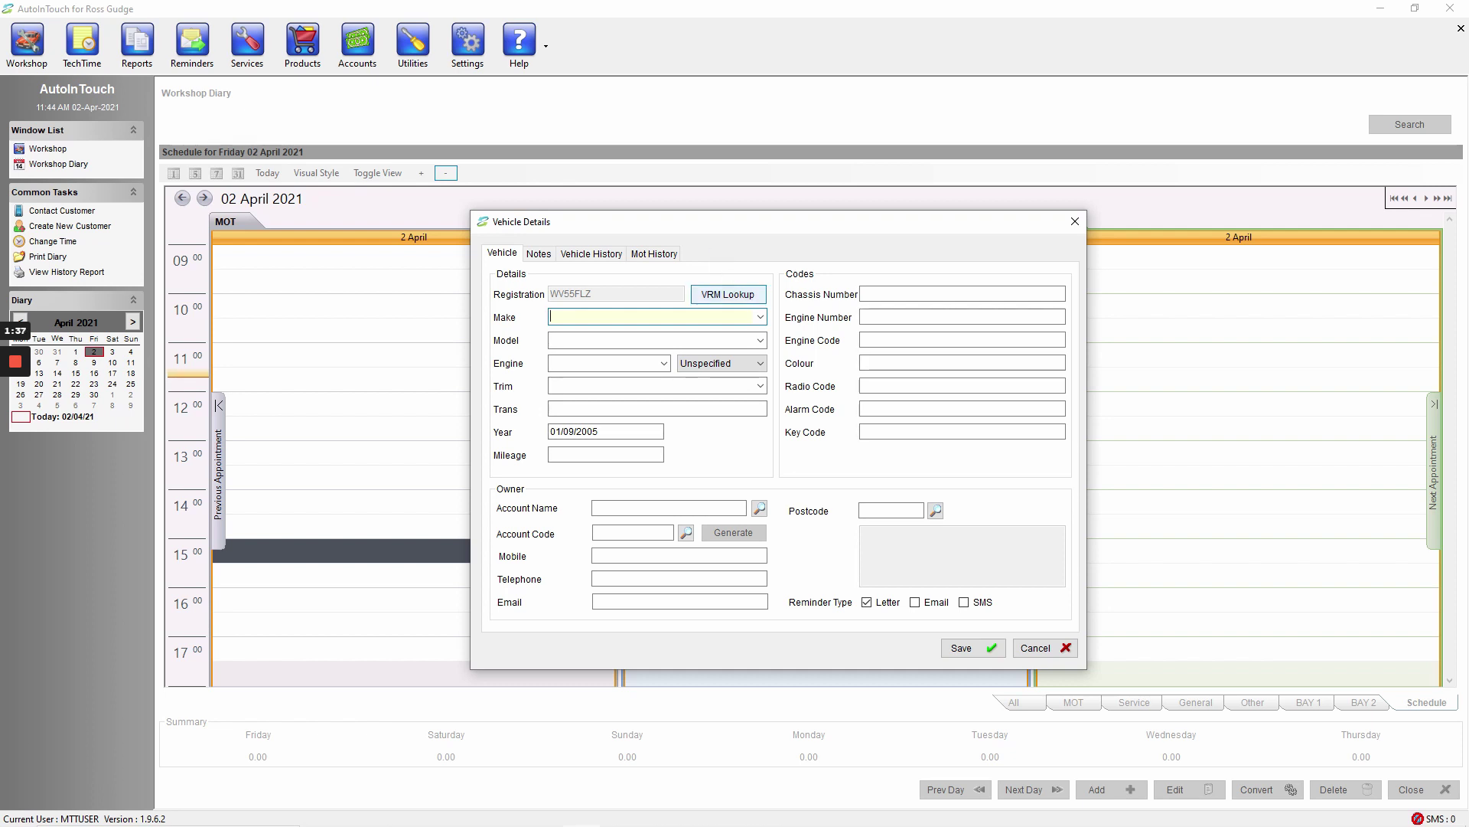
pyautogui.click(728, 294)
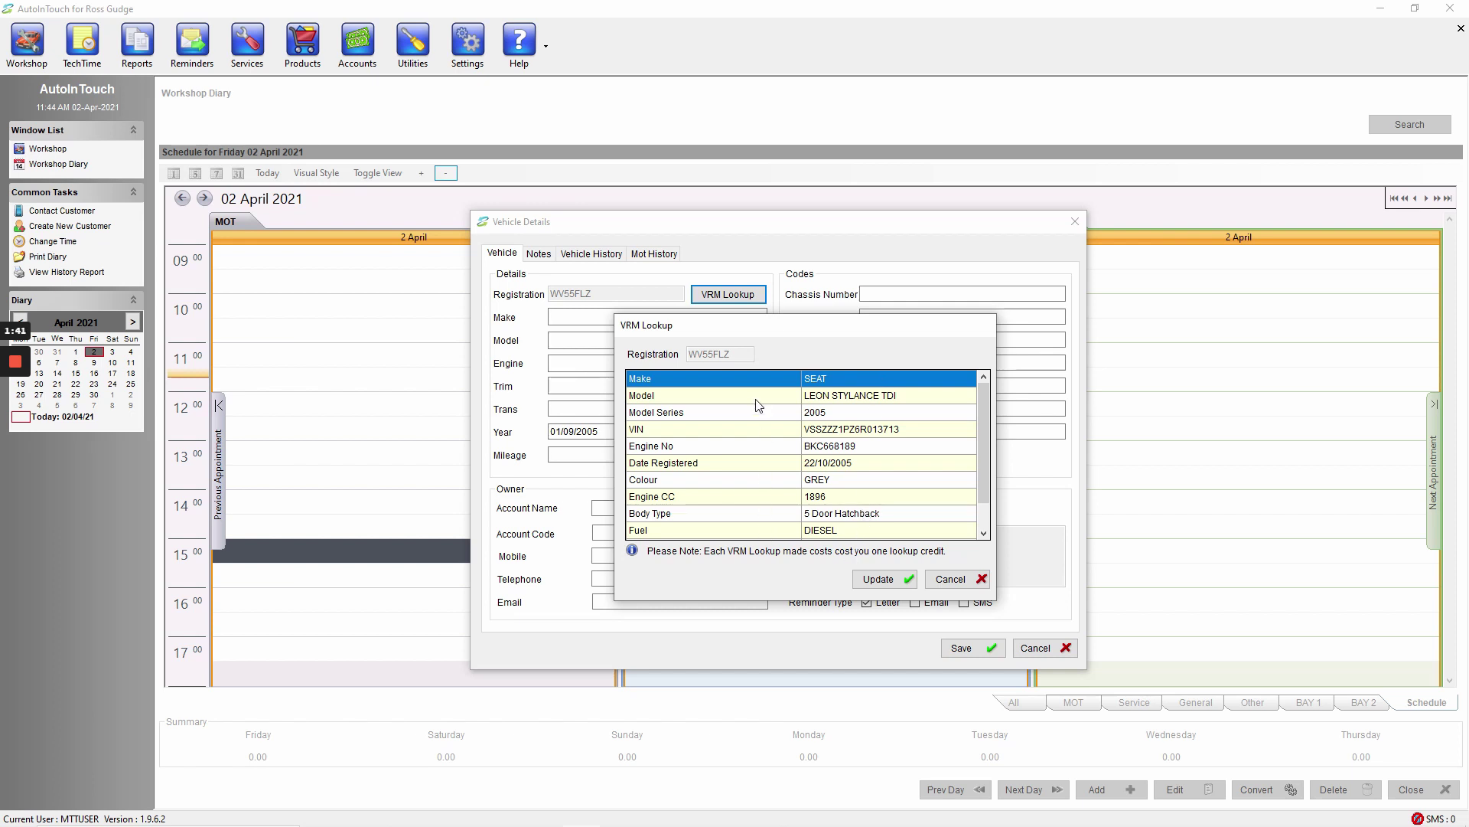
pyautogui.click(878, 581)
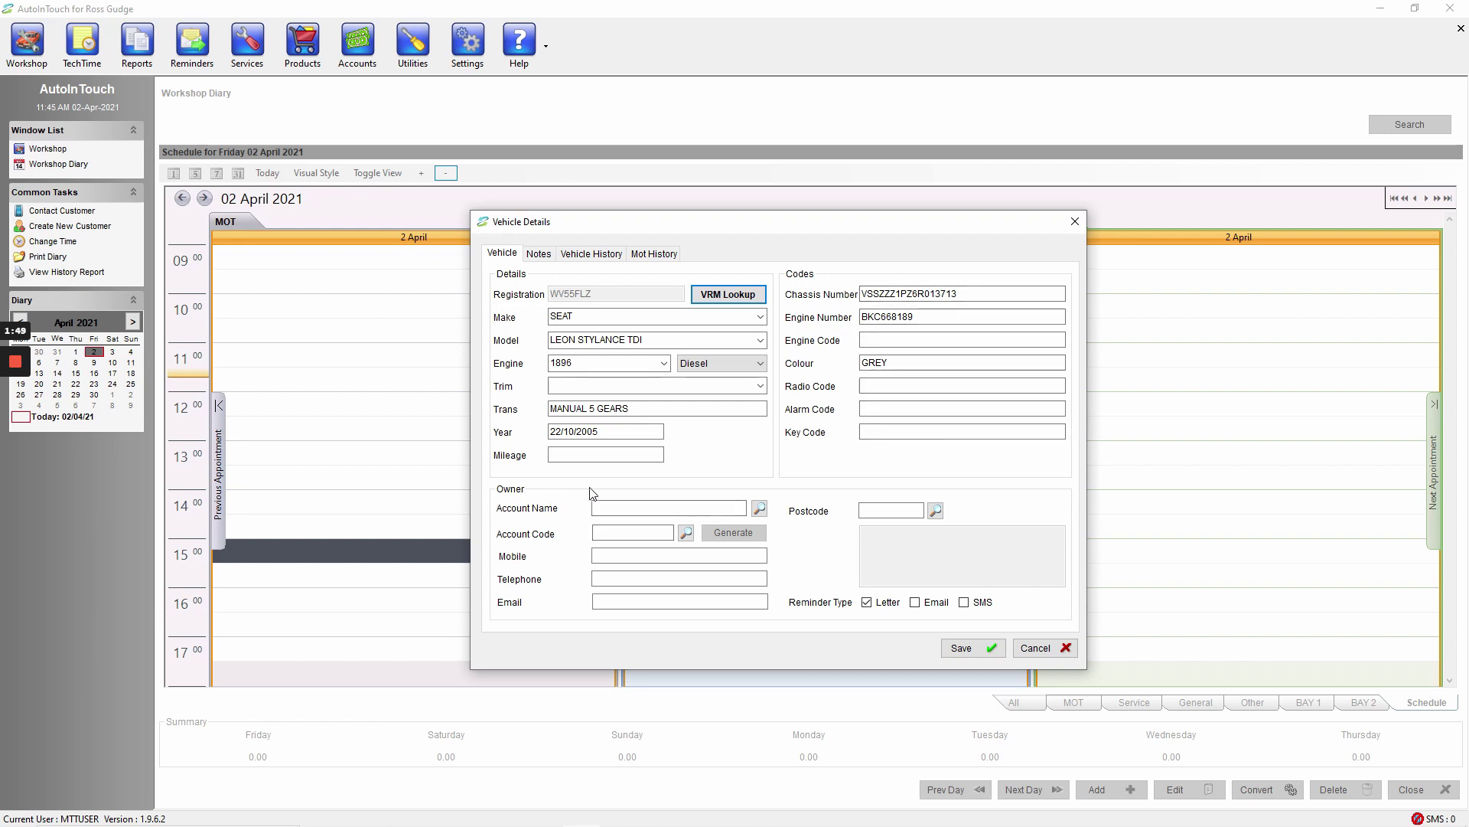
# Search accounts by the owner's surname, generate a new account code, and complete the account name with title and first name
pyautogui.click(669, 508)
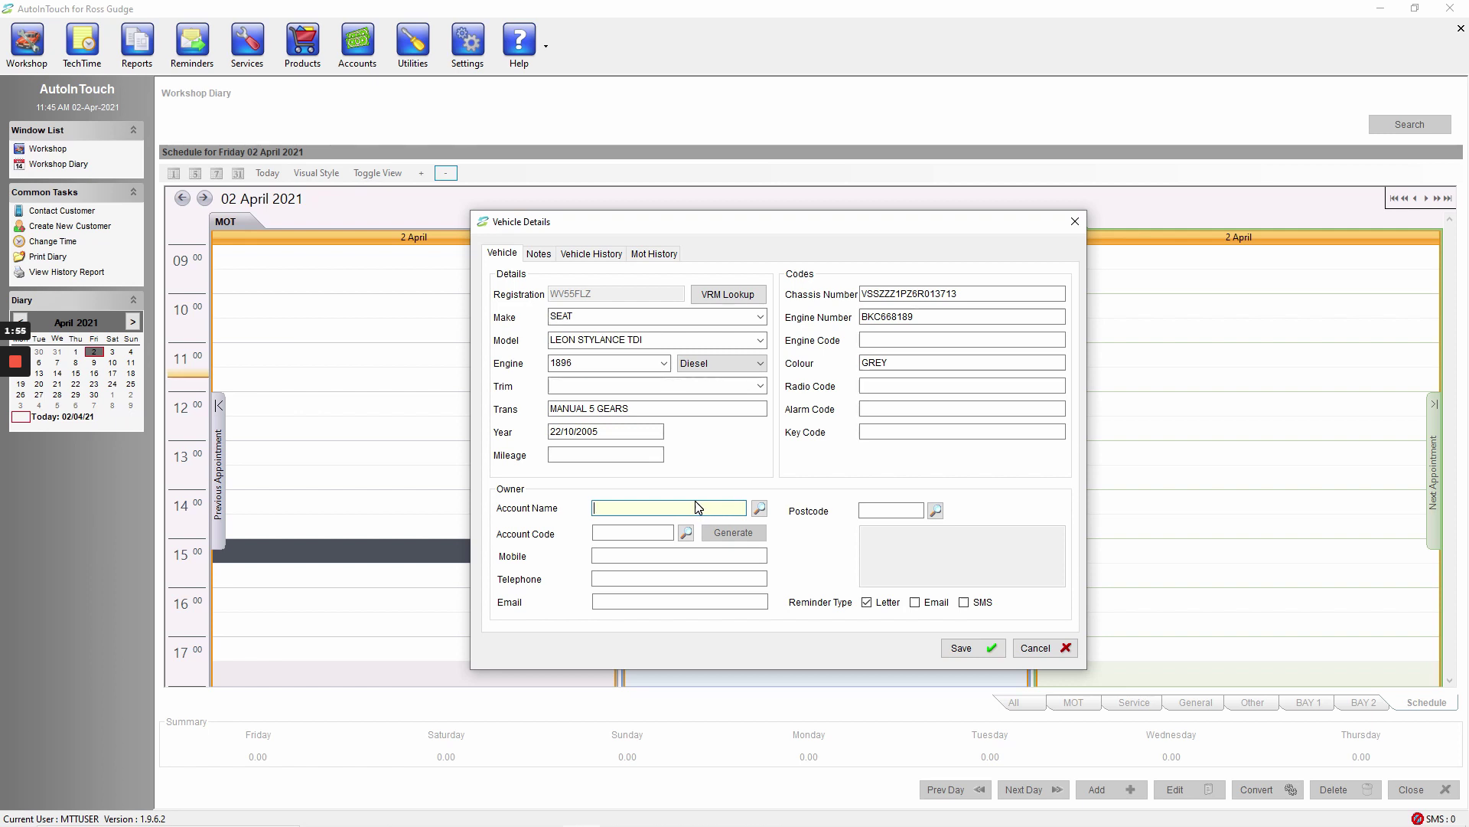
pyautogui.write('smith')
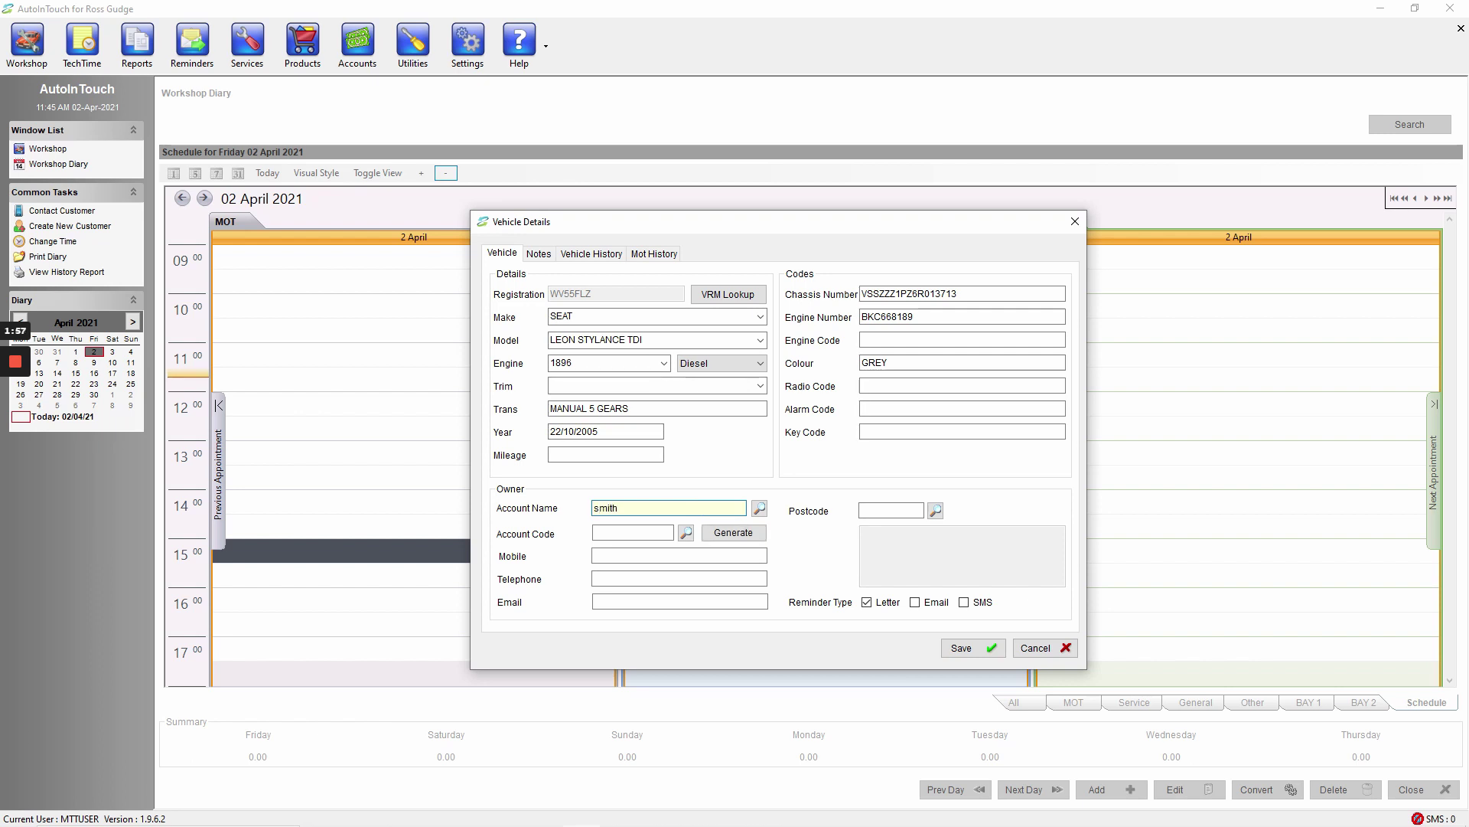
pyautogui.click(760, 509)
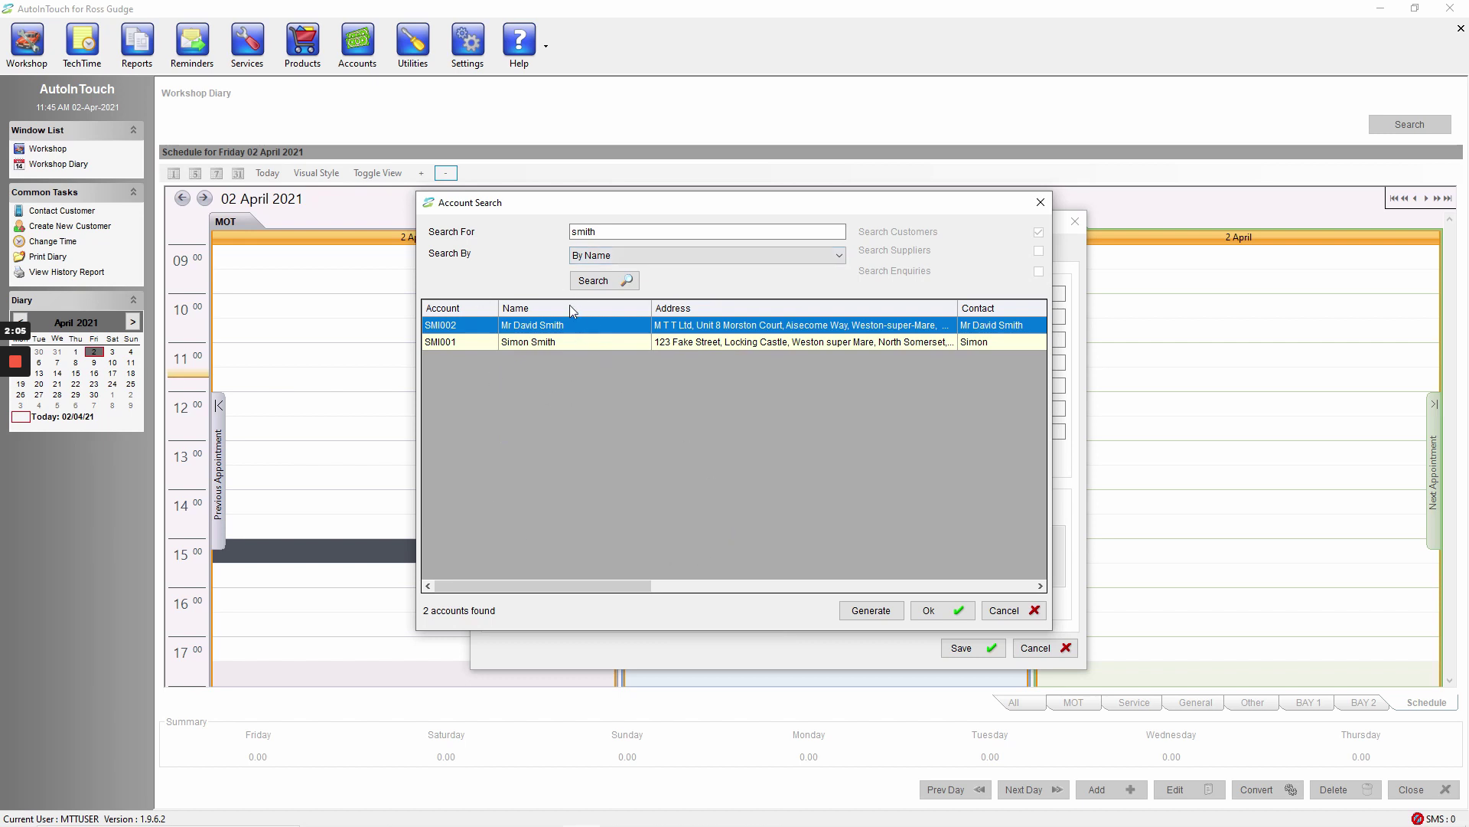
pyautogui.click(880, 612)
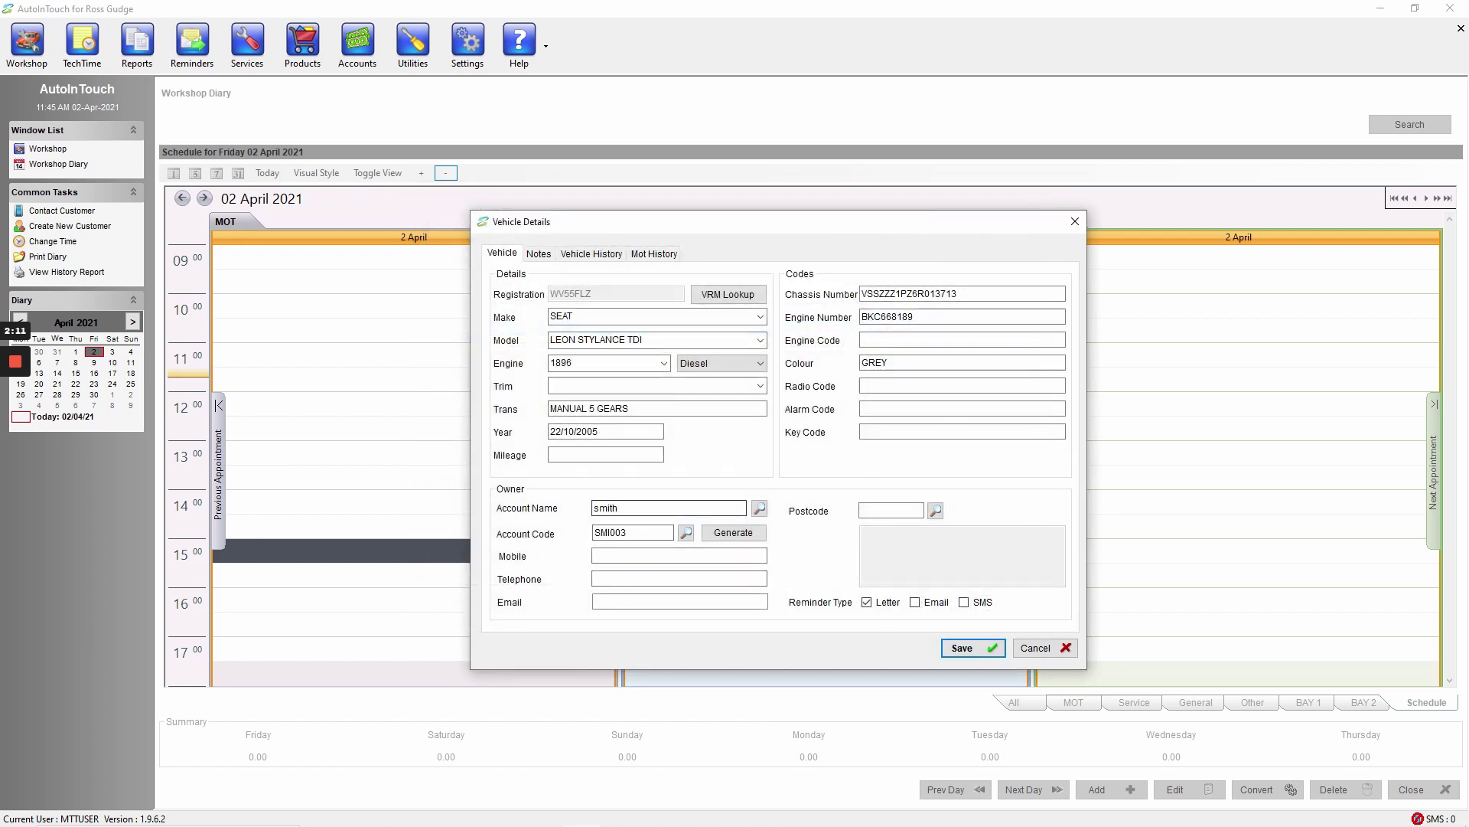
pyautogui.click(596, 507)
pyautogui.write('Mr ')
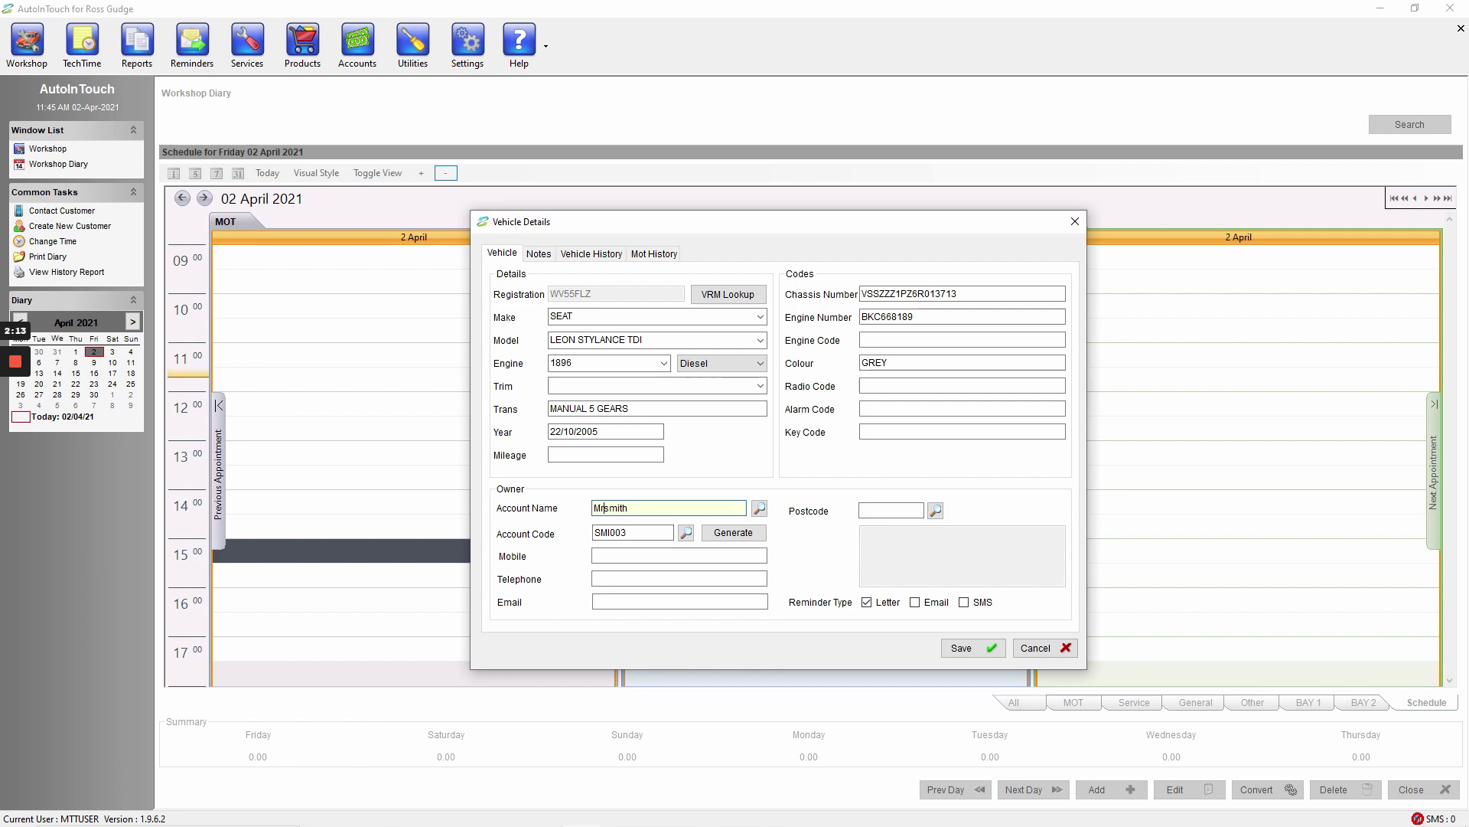
pyautogui.write('John')
pyautogui.press('Delete')
pyautogui.write('S')
pyautogui.click(599, 558)
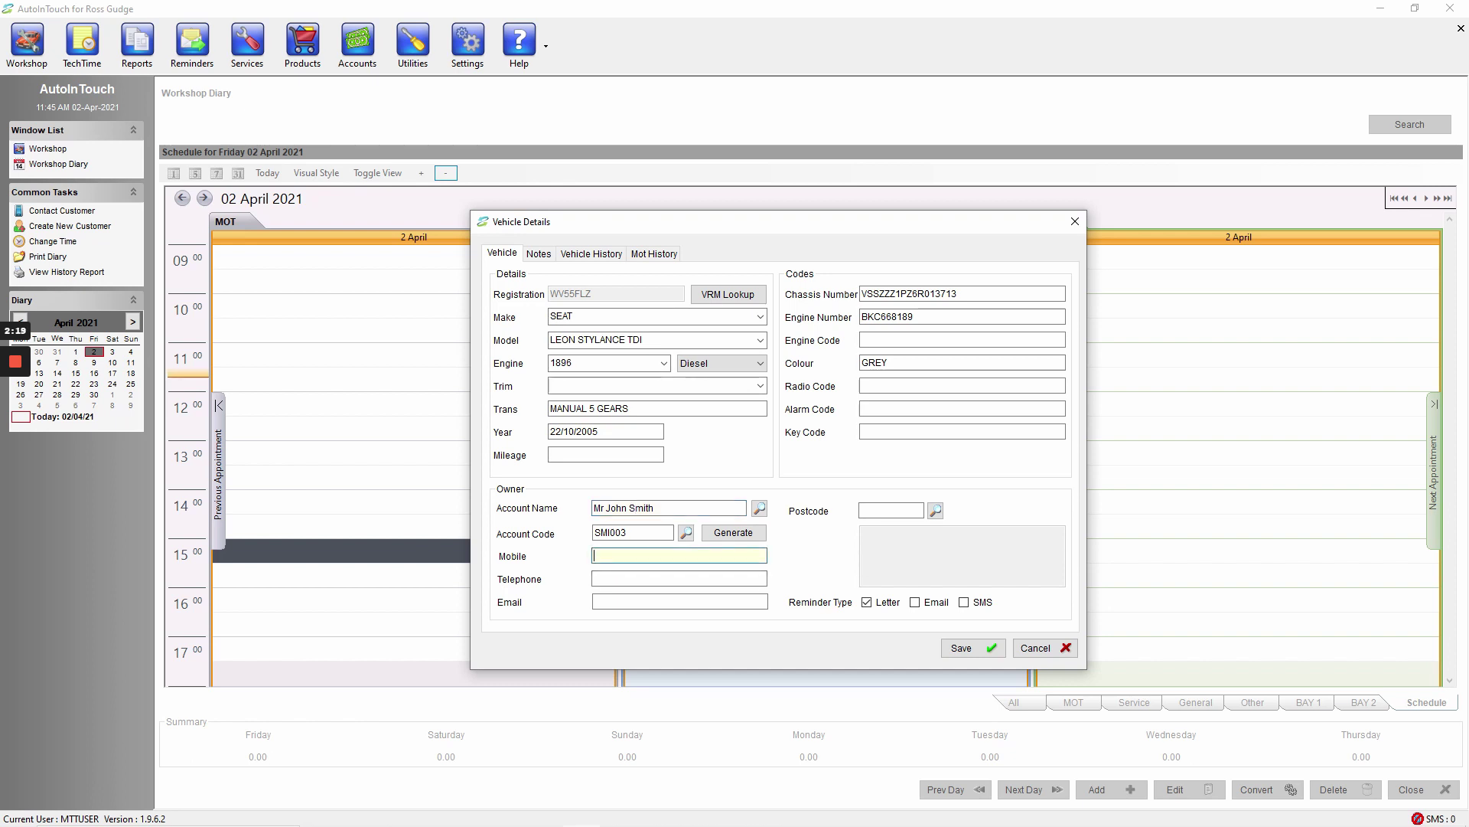
pyautogui.click(645, 577)
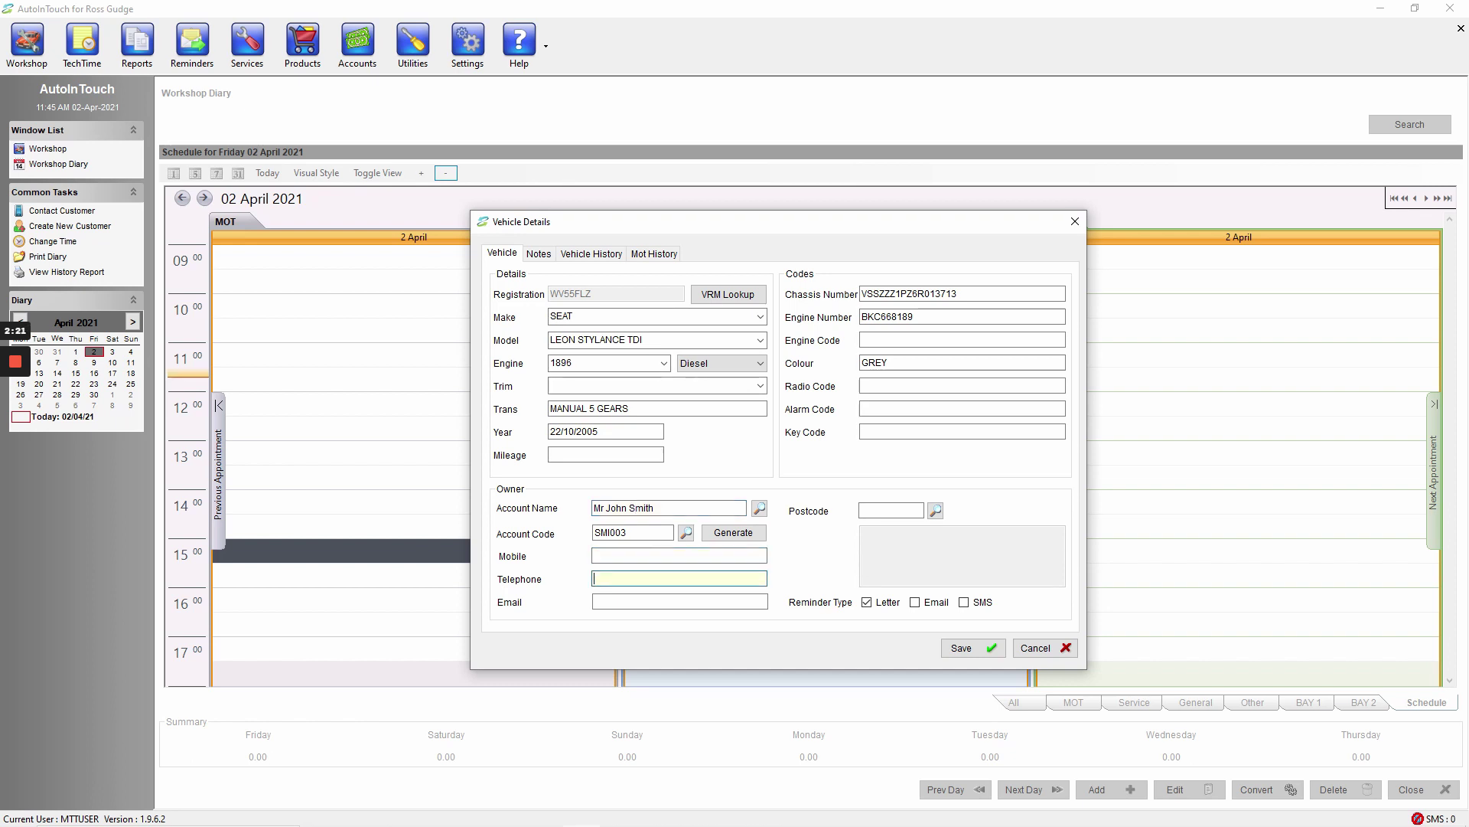
pyautogui.click(651, 599)
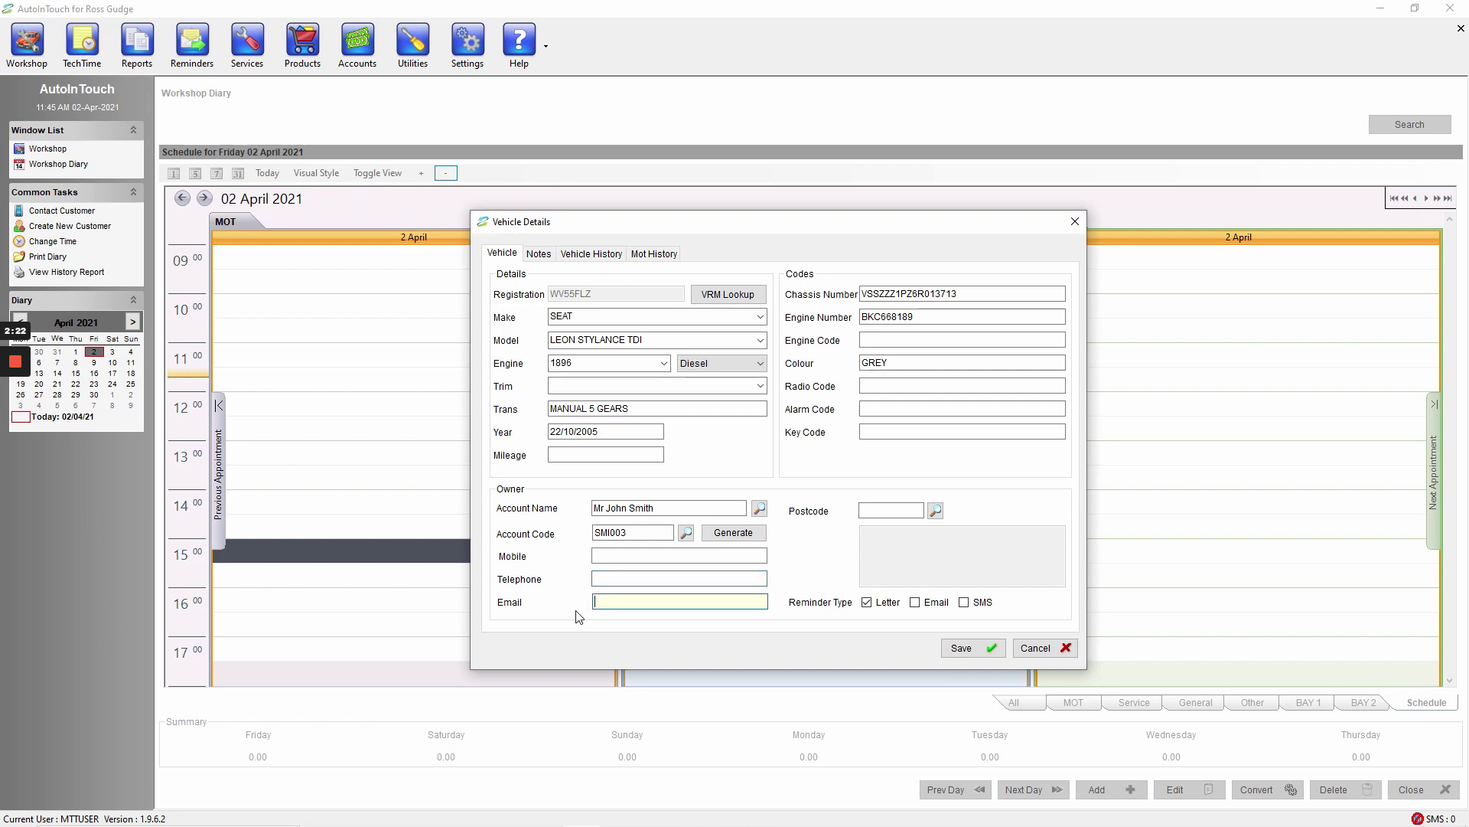
# Look up the owner's postcode and choose the M T T Ltd address
pyautogui.click(865, 510)
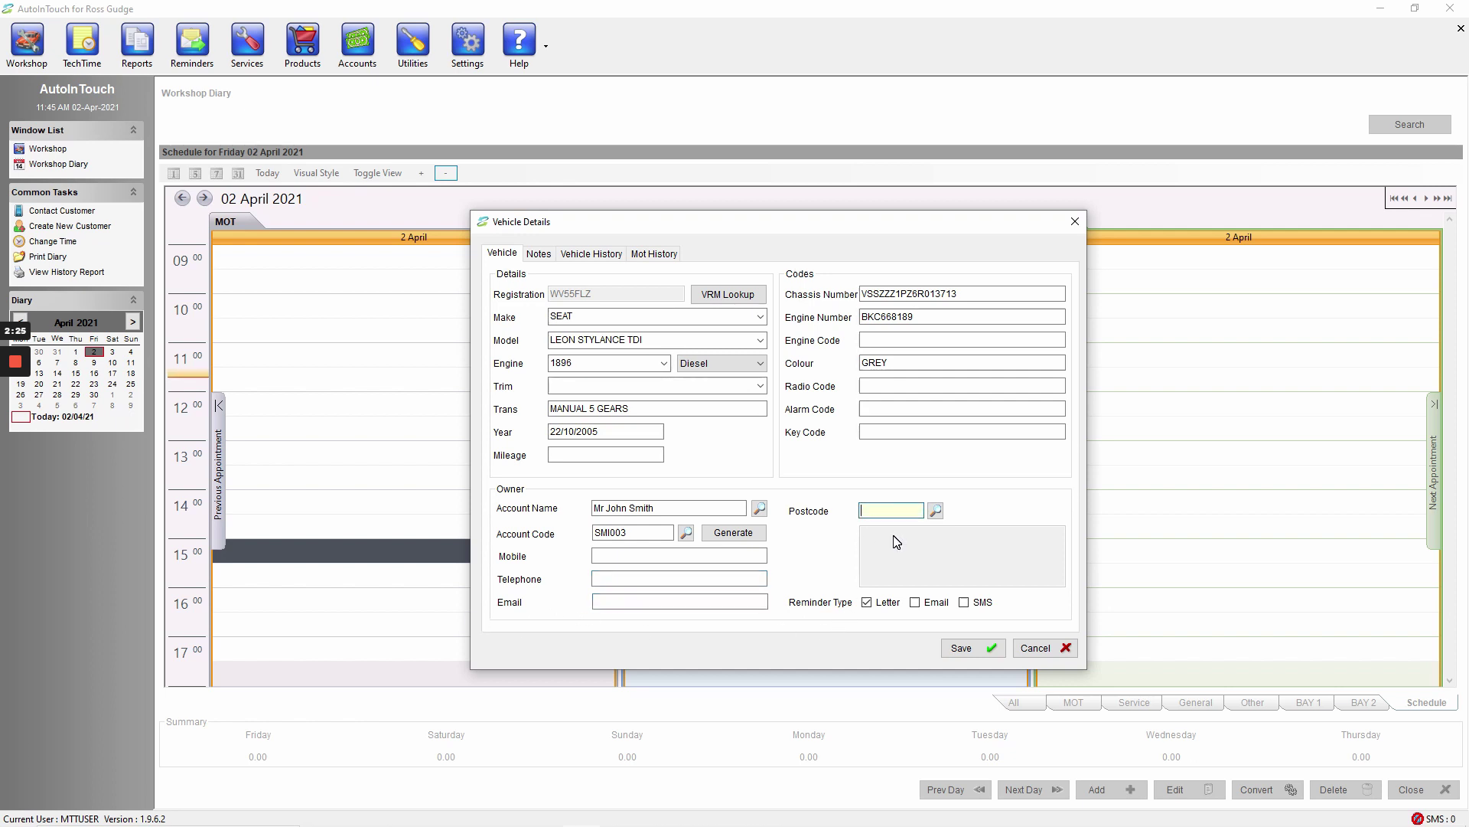
pyautogui.write('BS228NG')
pyautogui.click(936, 510)
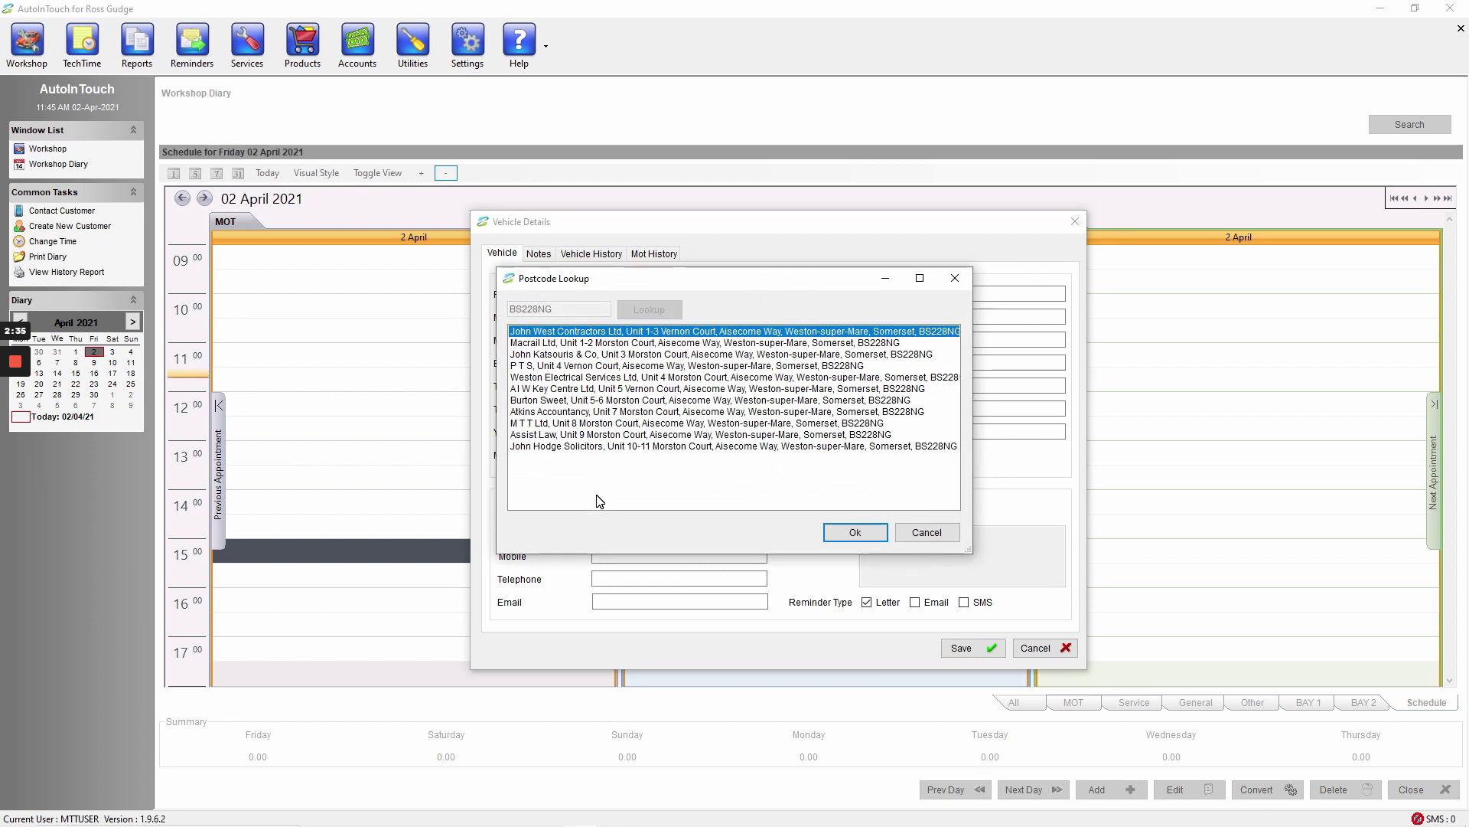
pyautogui.click(576, 423)
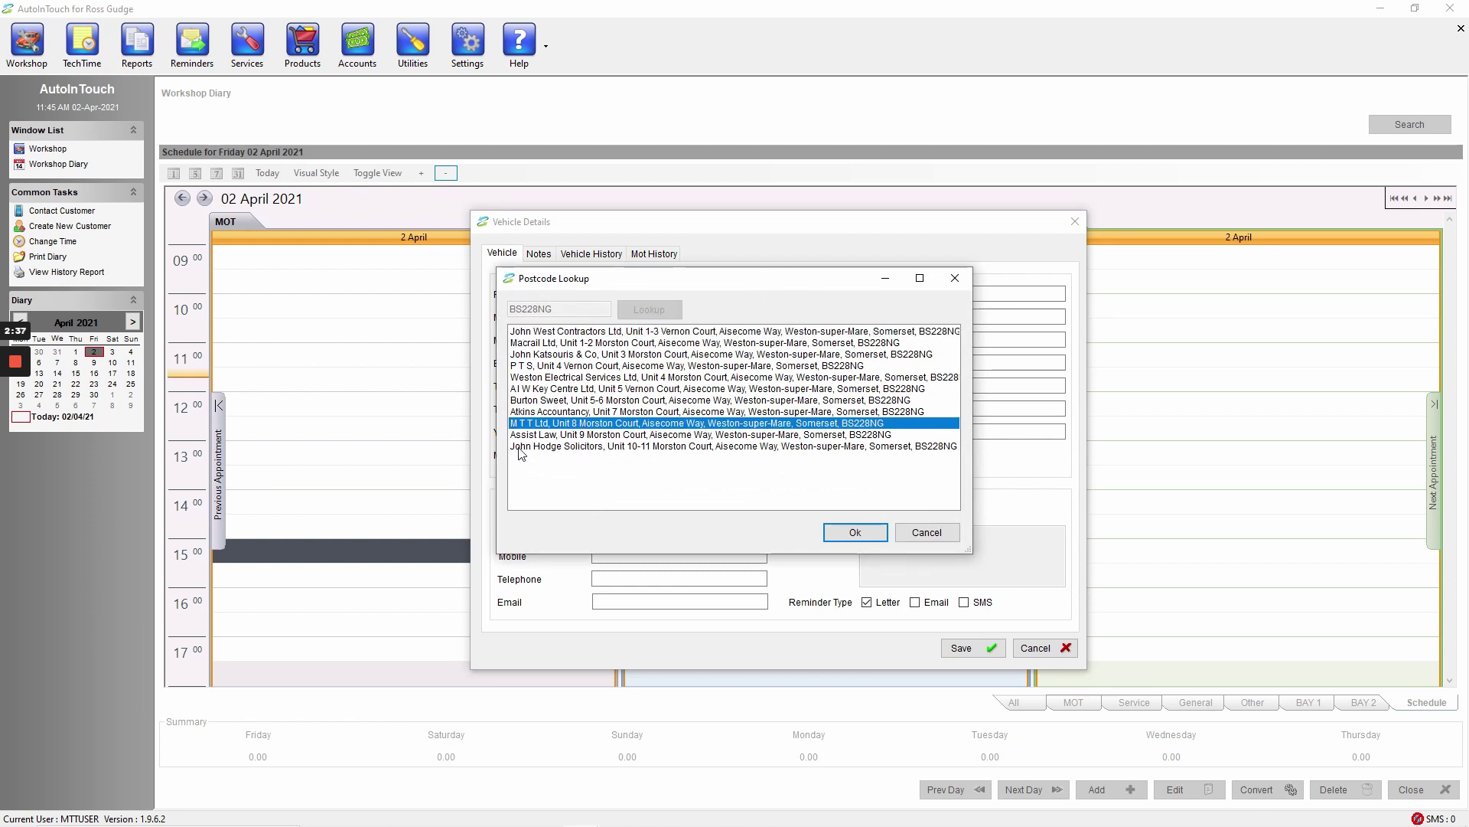
pyautogui.click(854, 535)
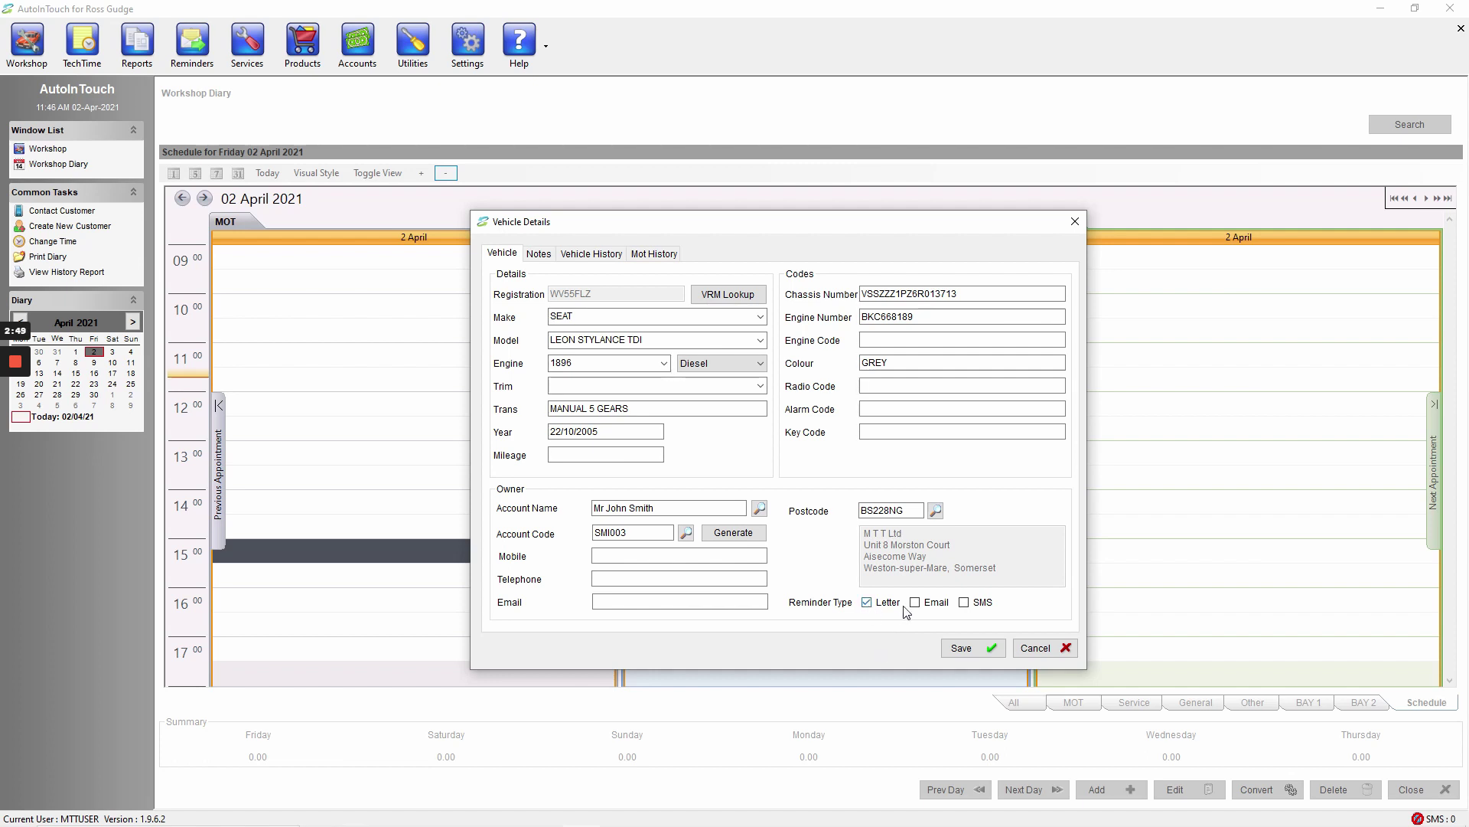
# Leave the Letter, Email and SMS reminder types unticked, and save the new vehicle and the MOT diary entry
pyautogui.click(933, 603)
pyautogui.click(867, 604)
pyautogui.click(940, 606)
pyautogui.click(978, 603)
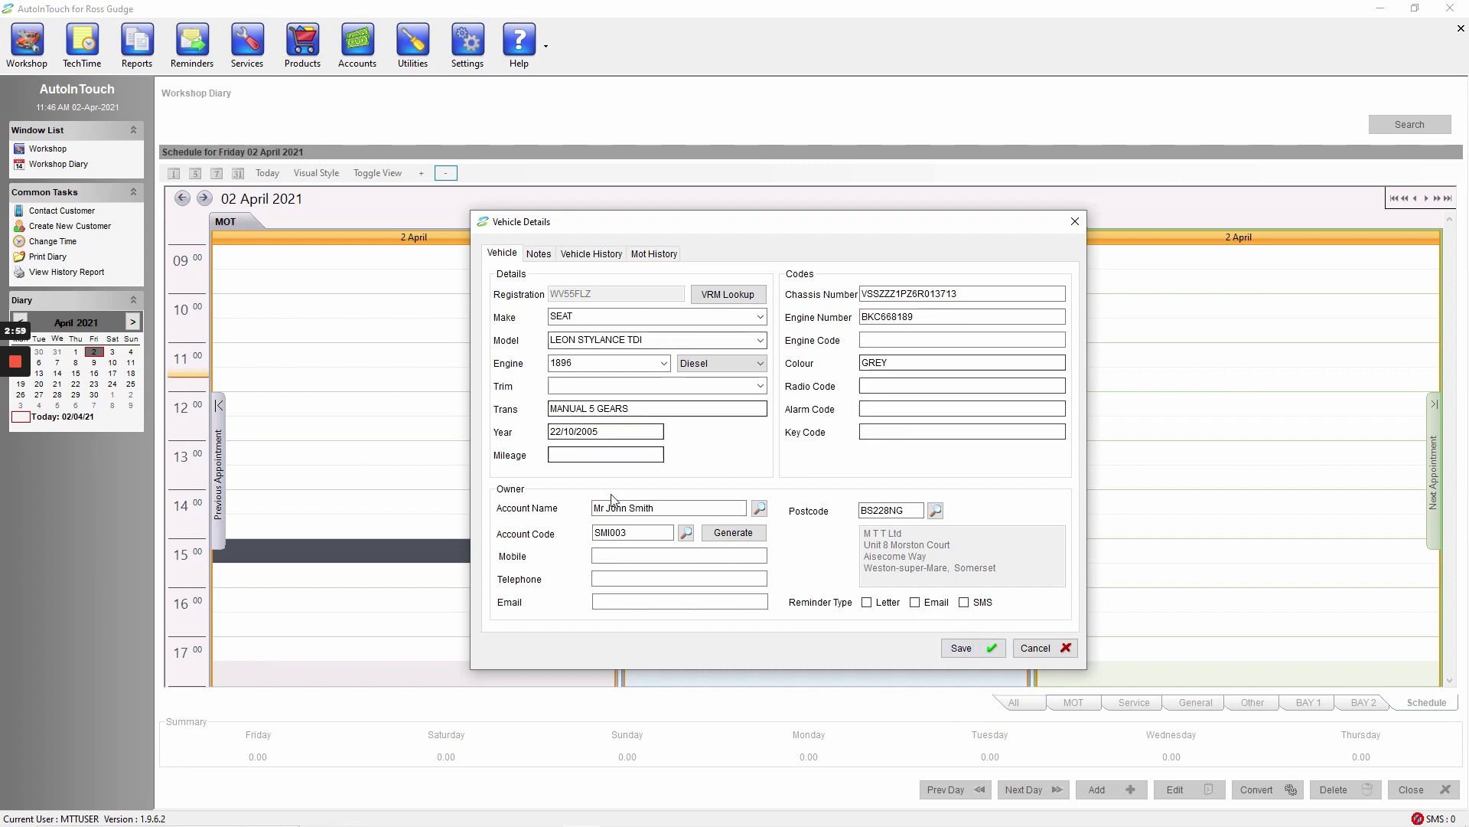
pyautogui.click(994, 649)
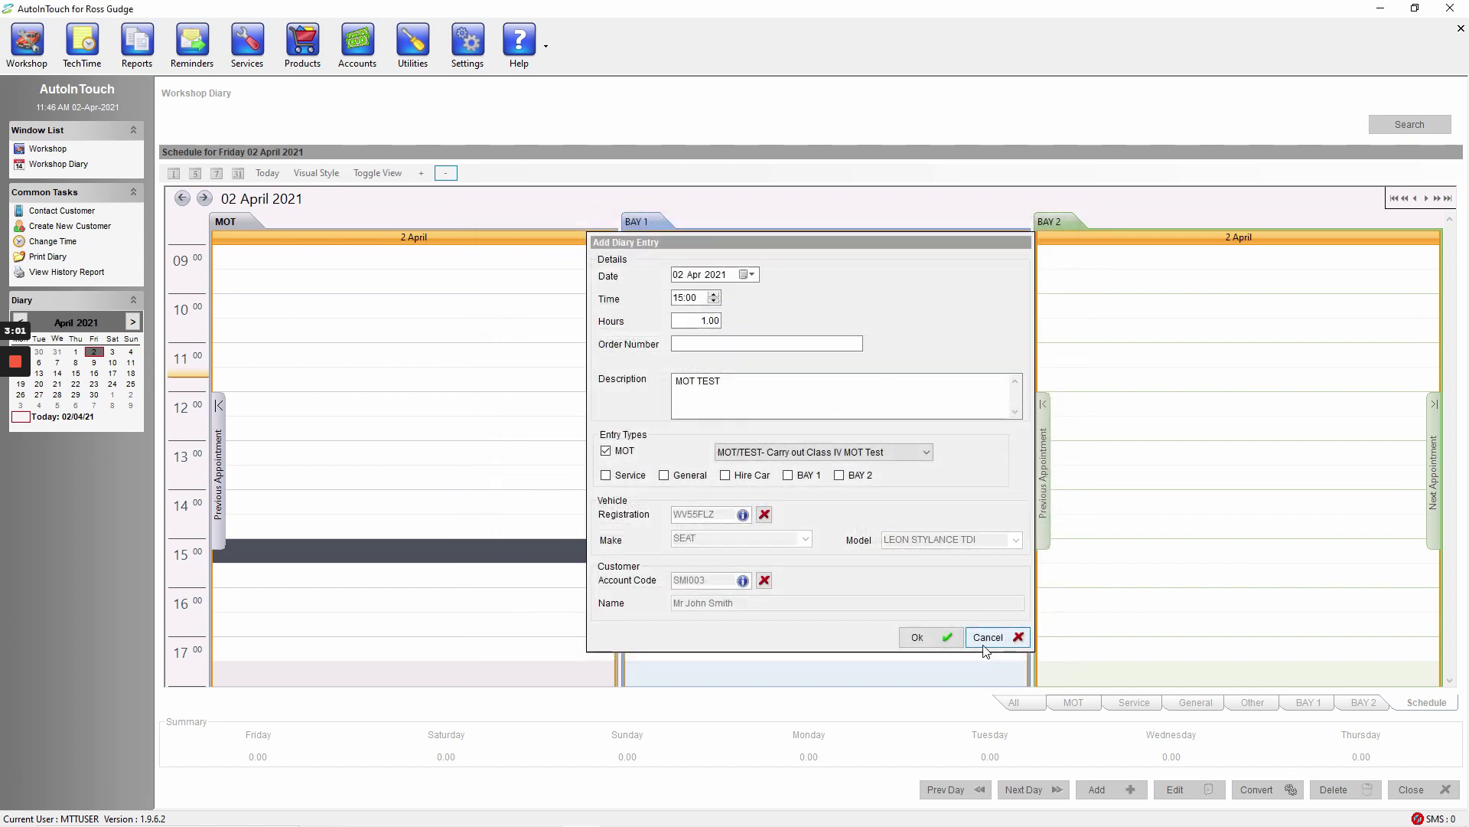
pyautogui.click(926, 636)
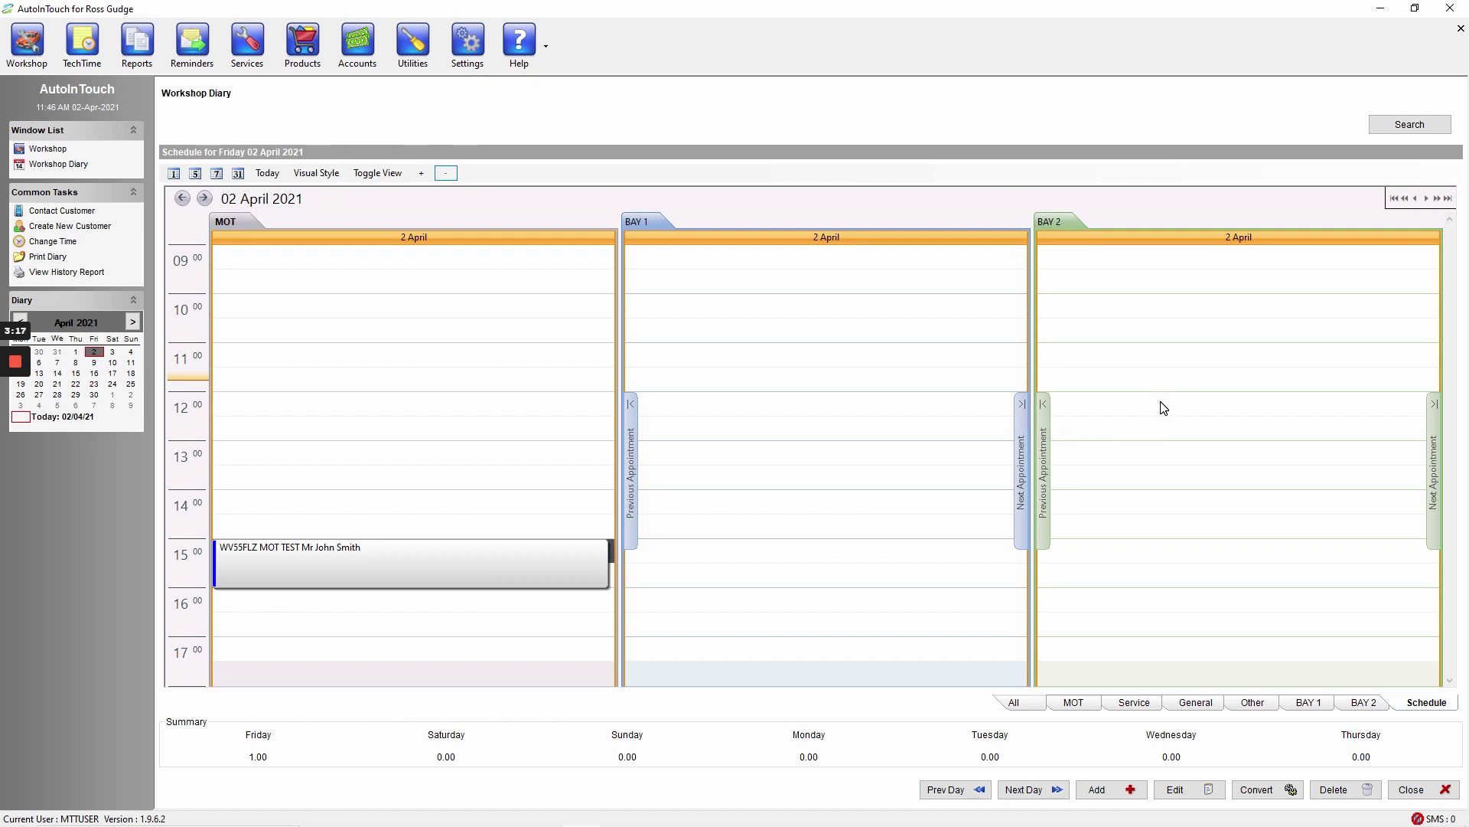
# Start a diary entry in BAY 2 from 12:00 to 15:00 with the description "Major Service"
pyautogui.moveTo(1161, 406); pyautogui.dragTo(1161, 520)
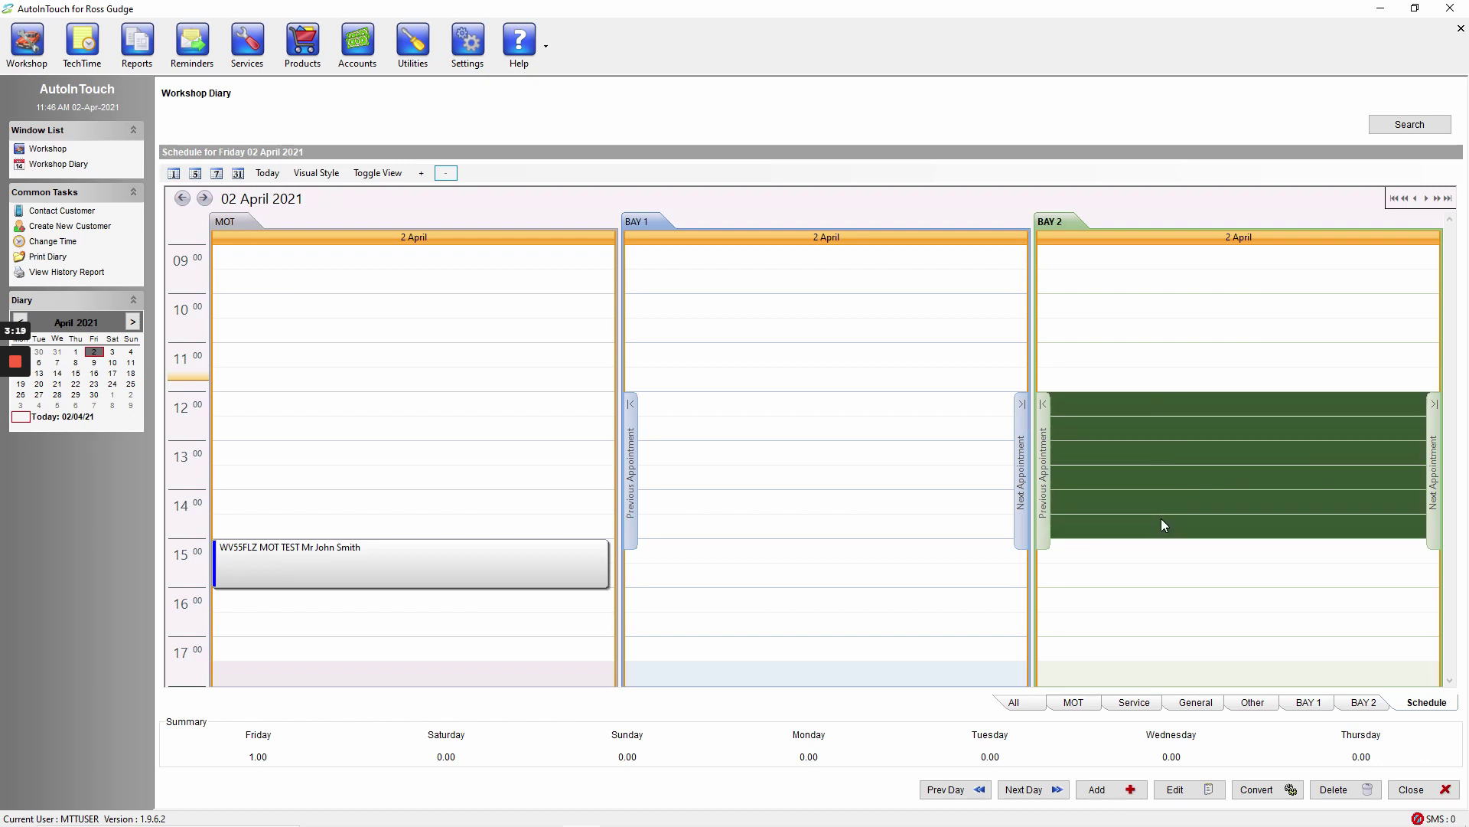
pyautogui.doubleClick(1165, 457)
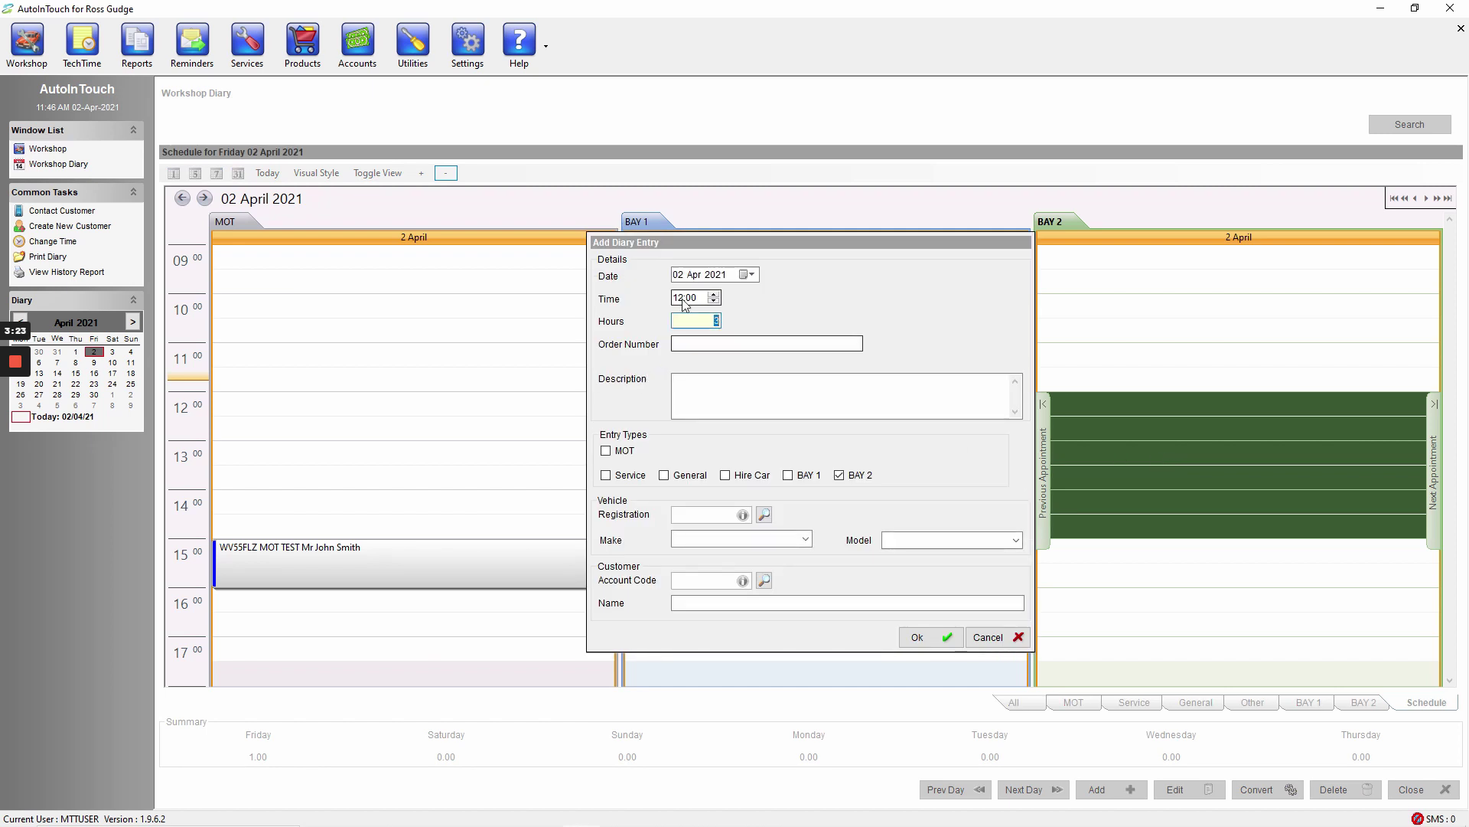
pyautogui.press('Tab')
pyautogui.press('Tab')
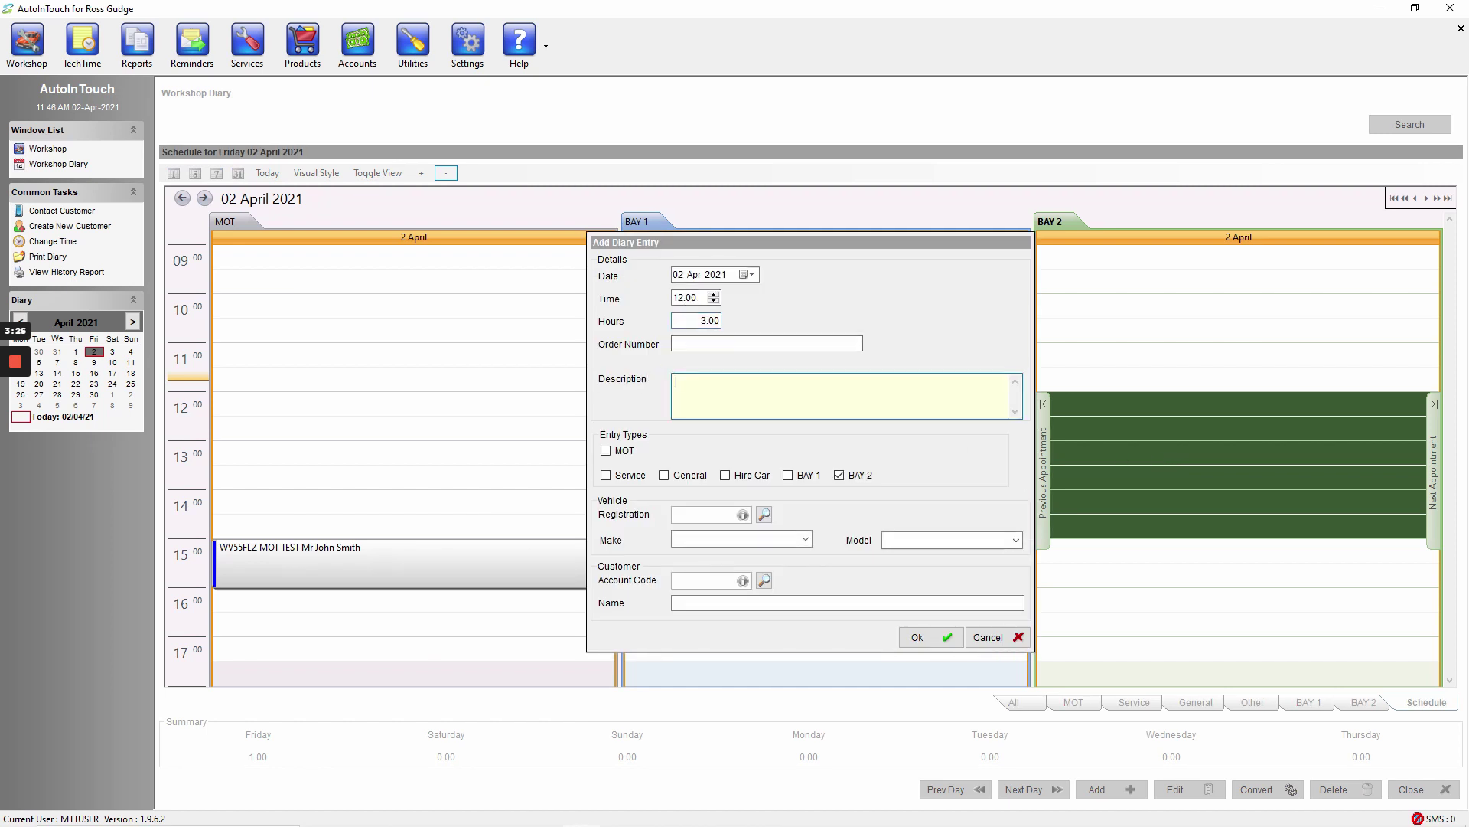
pyautogui.write('Major Service')
pyautogui.press('Tab')
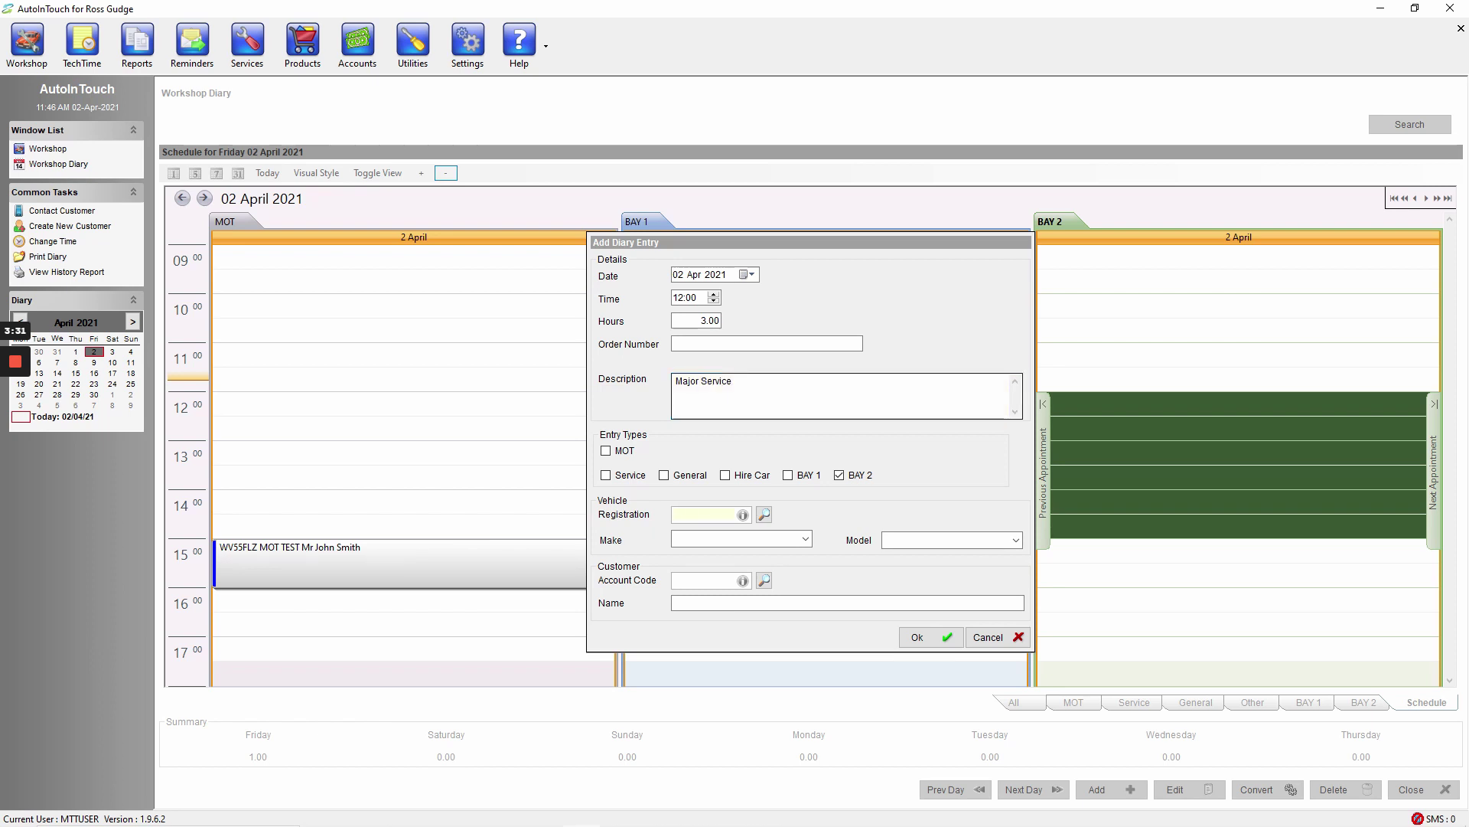
pyautogui.write('DA16TZZ')
pyautogui.press('Tab')
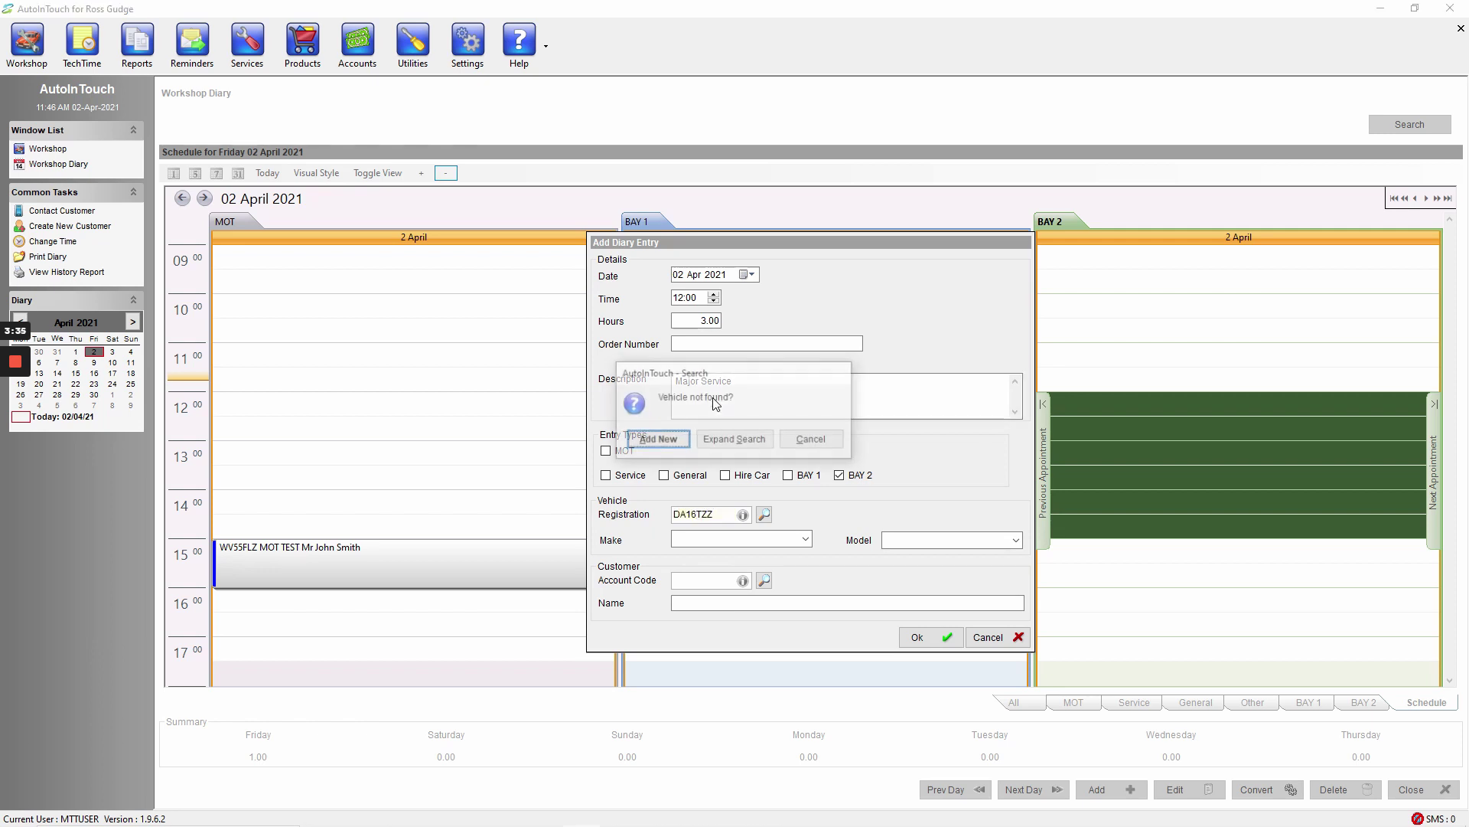
pyautogui.click(657, 441)
pyautogui.click(728, 293)
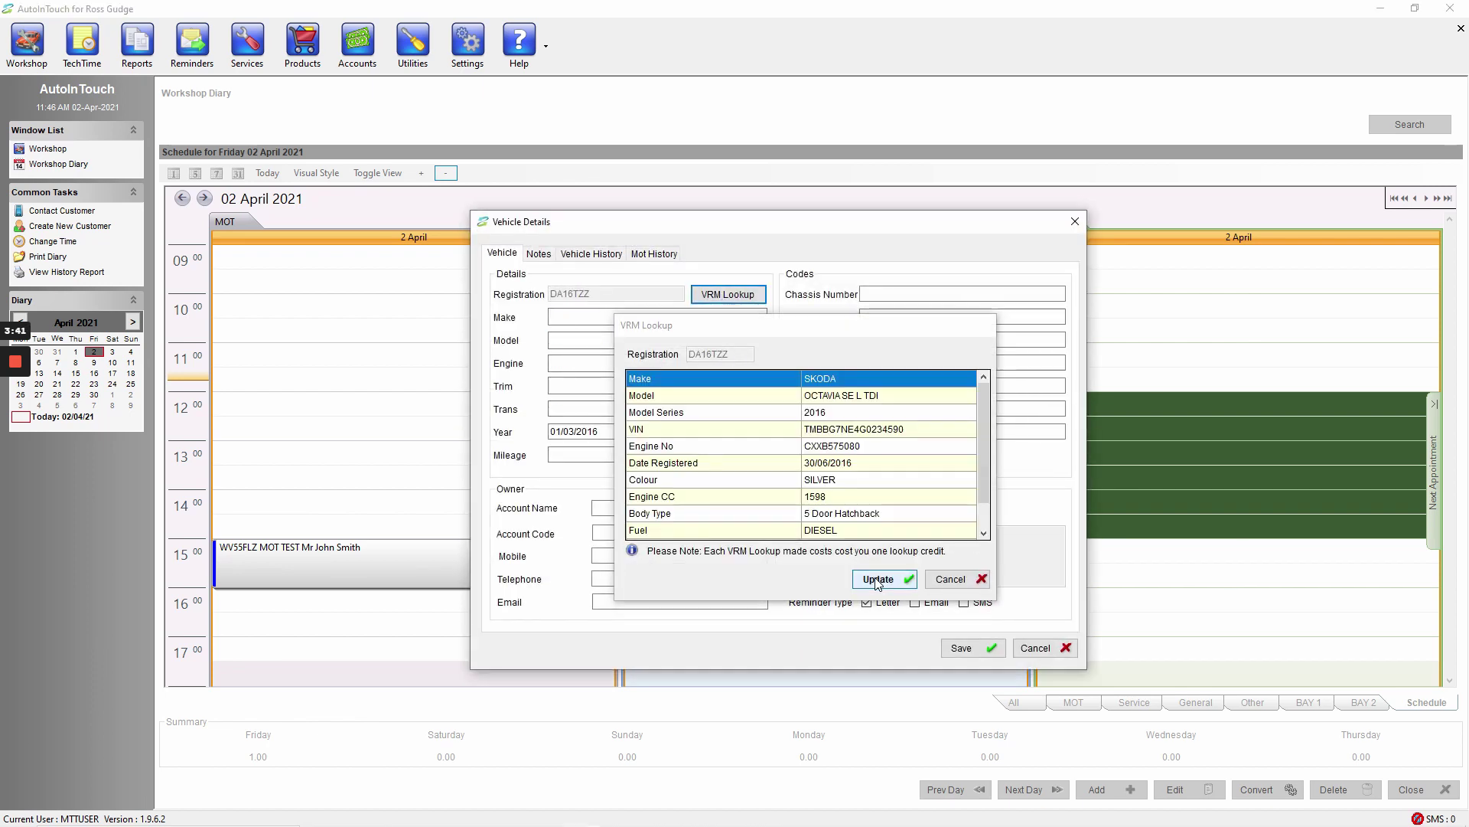
pyautogui.click(879, 579)
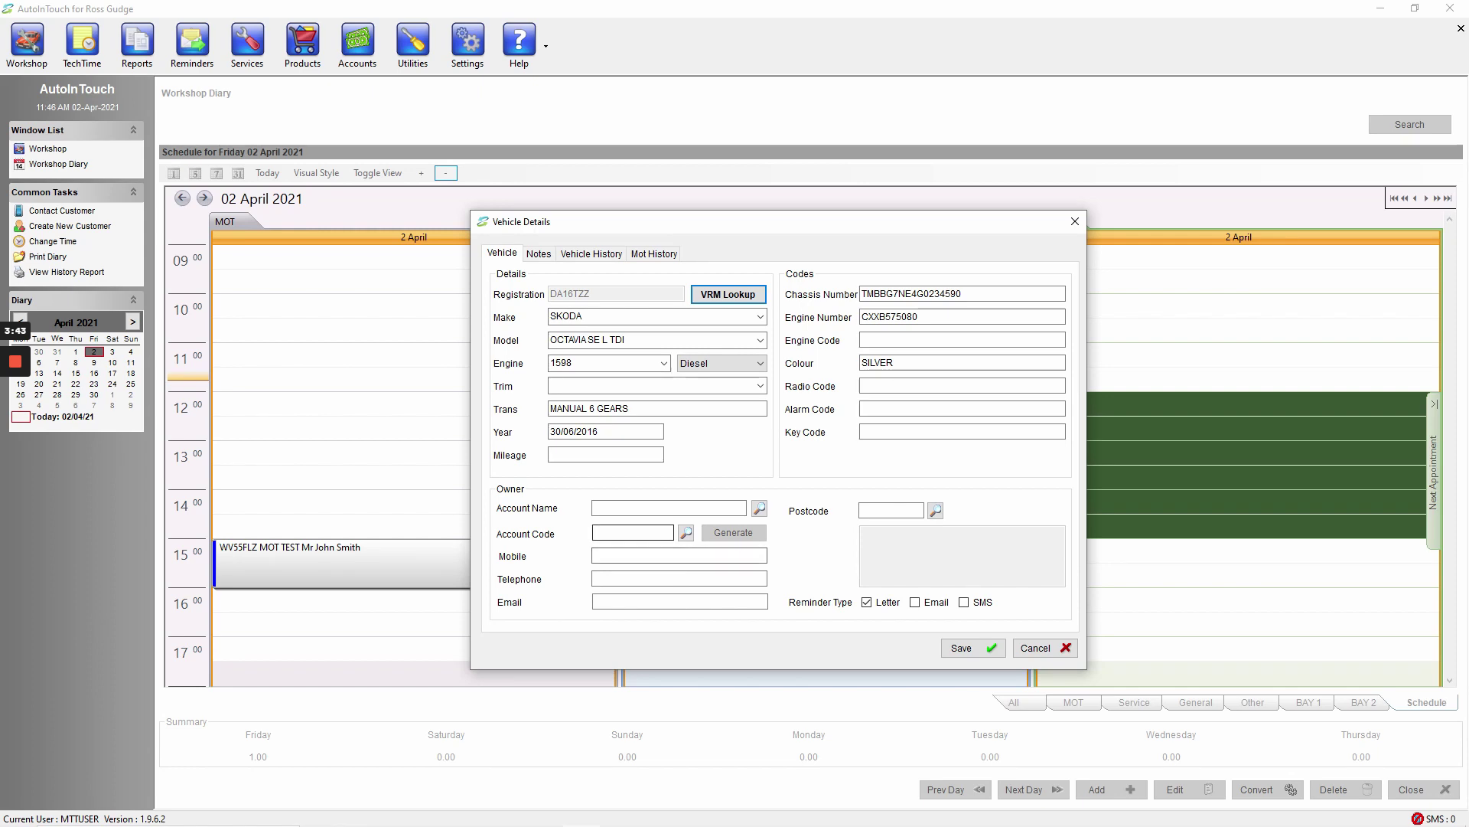
# Find the existing customer account by surname, assign it as the vehicle's owner, and save the vehicle and the BAY 2 booking
pyautogui.click(612, 508)
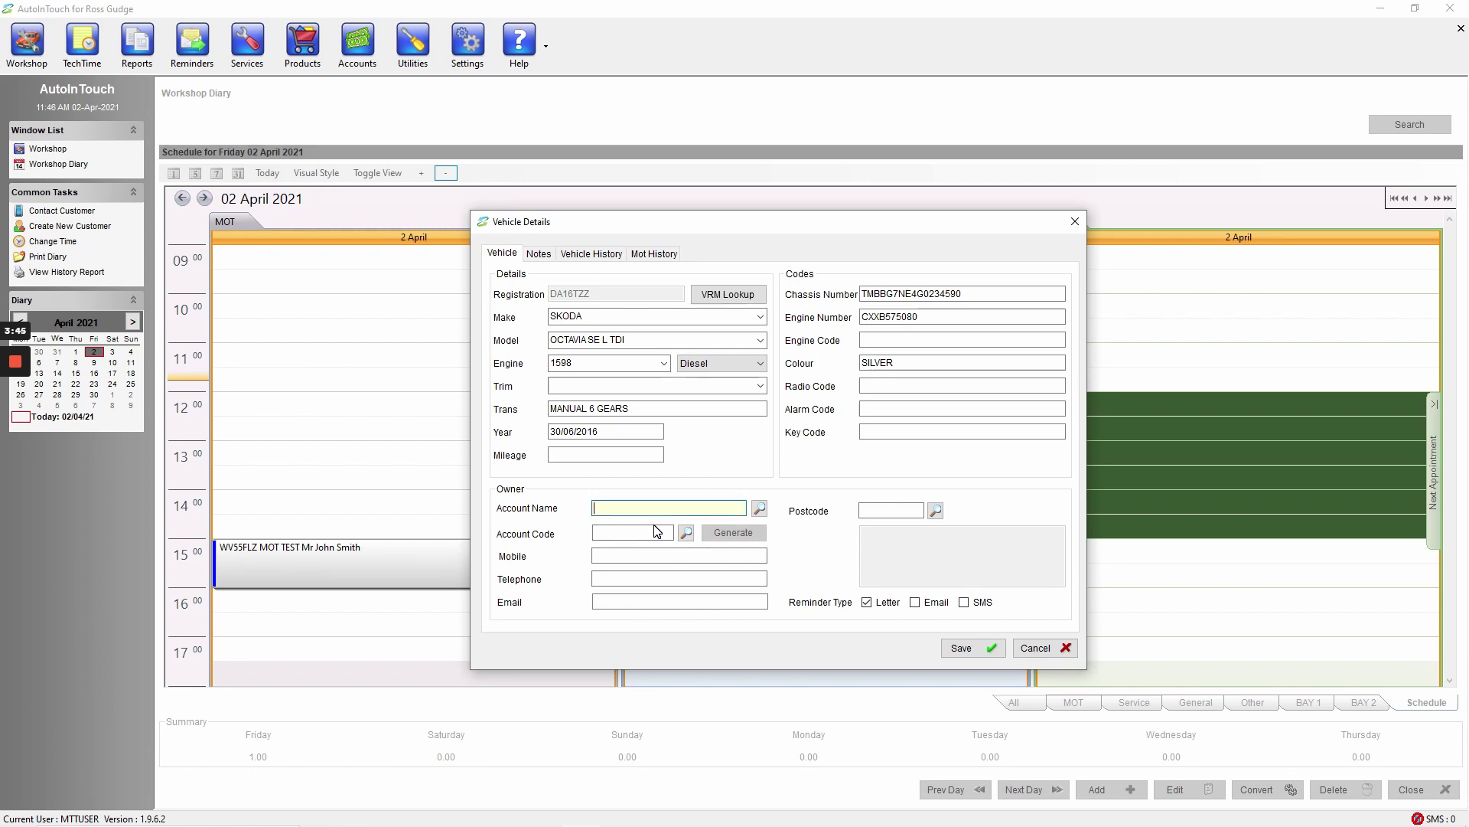
pyautogui.write('smith')
pyautogui.press('Return')
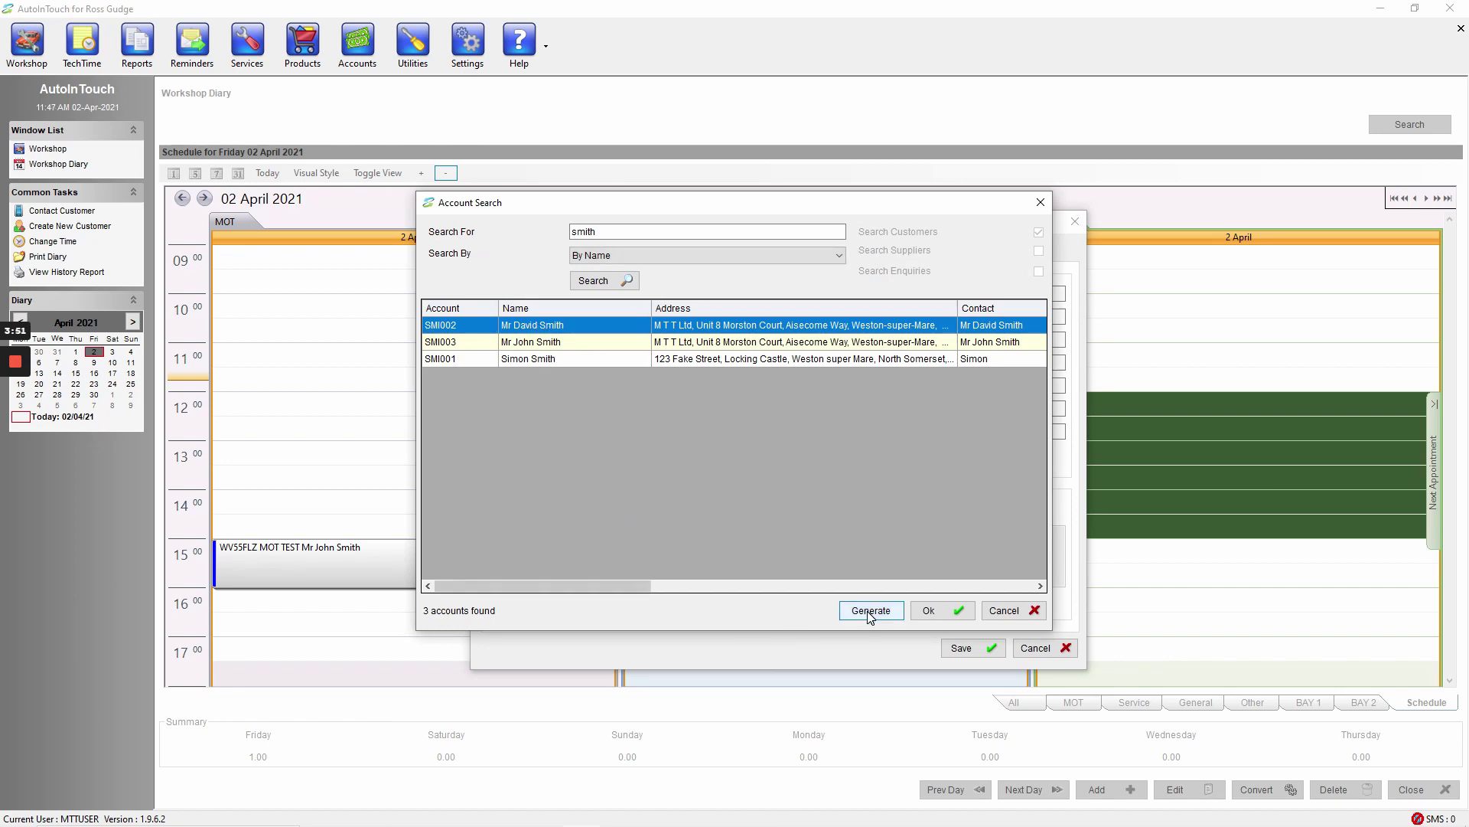
pyautogui.doubleClick(691, 360)
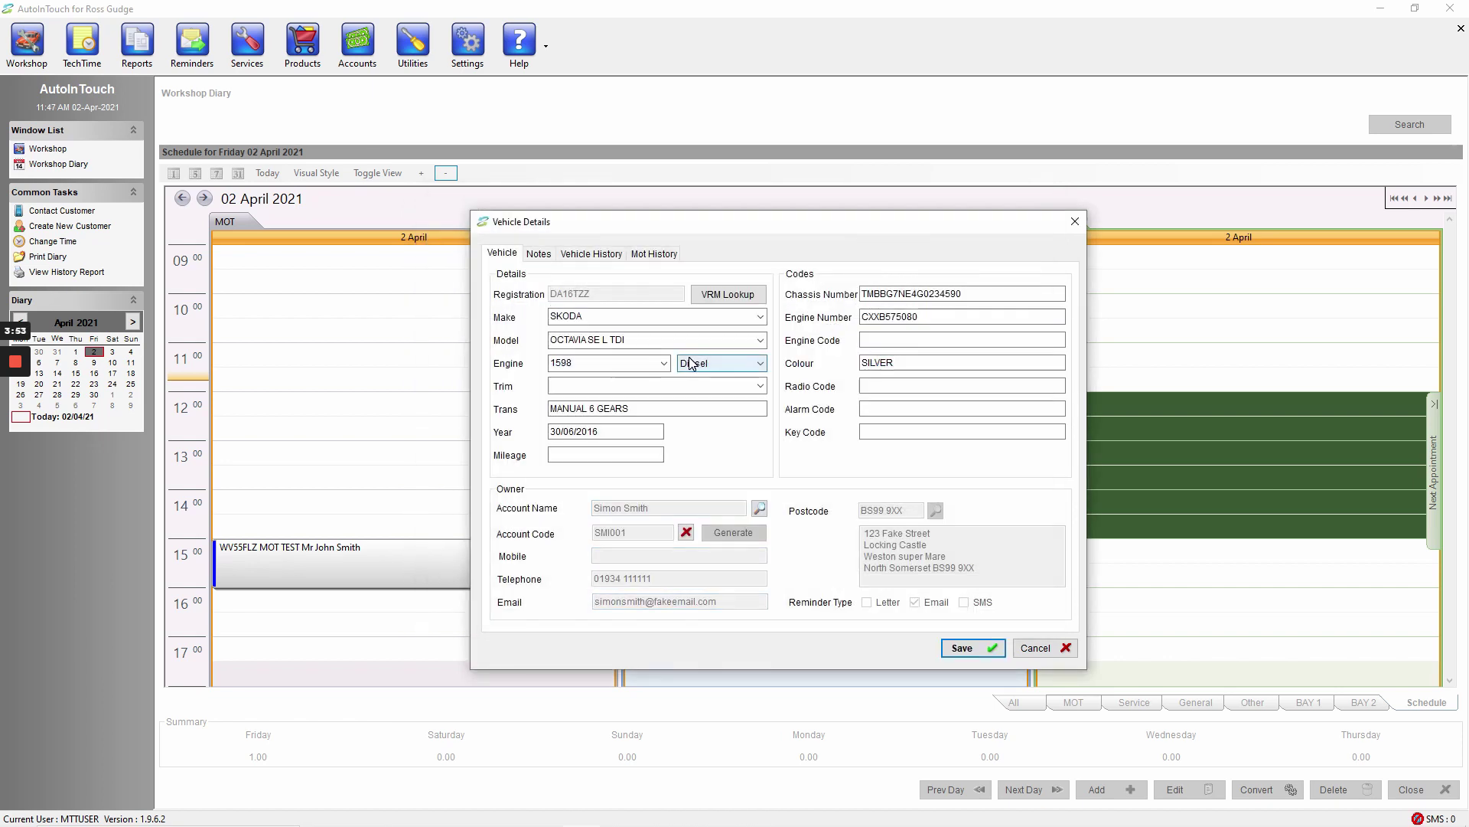
pyautogui.click(968, 647)
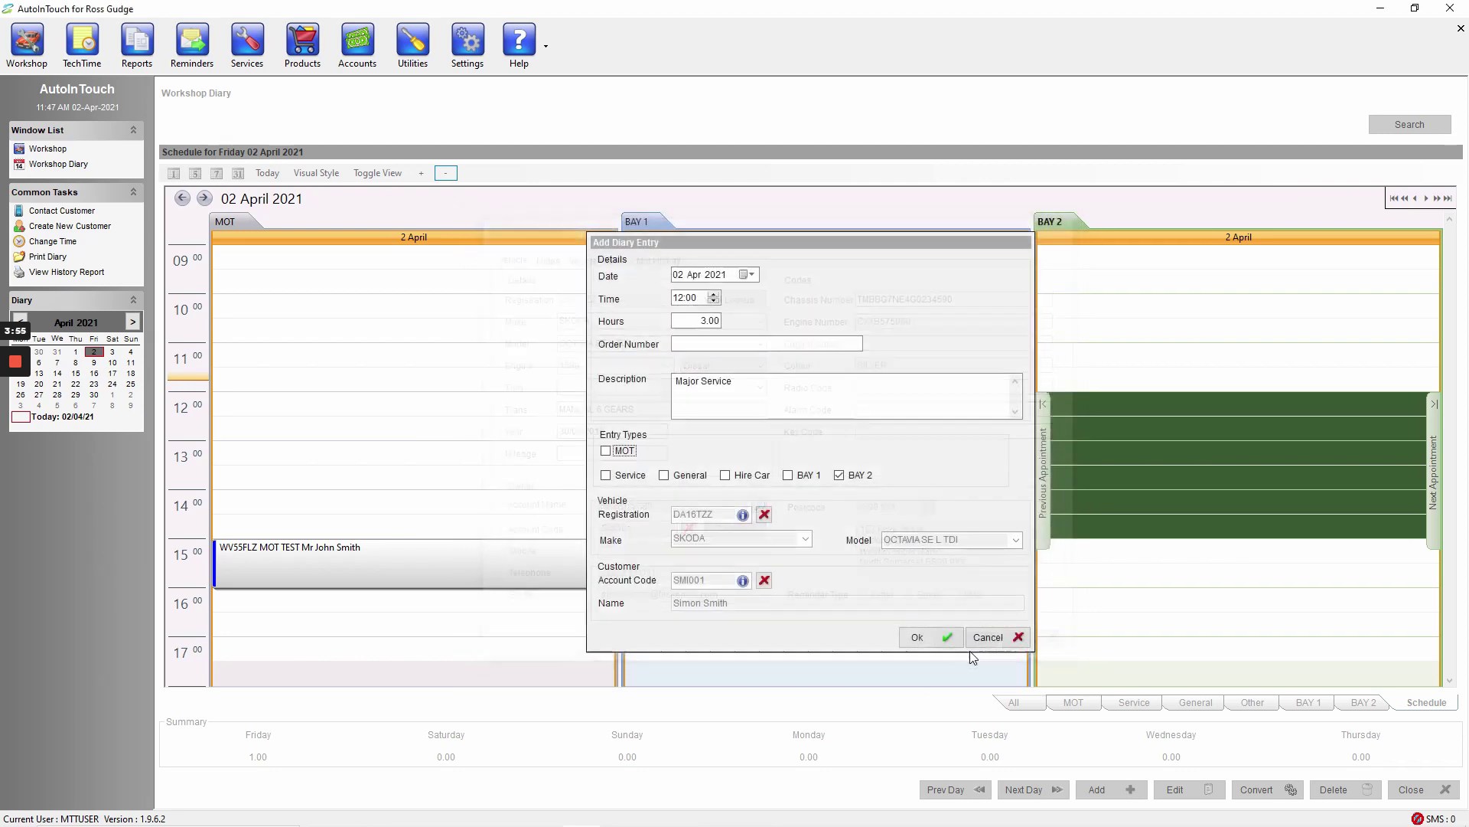
pyautogui.click(918, 639)
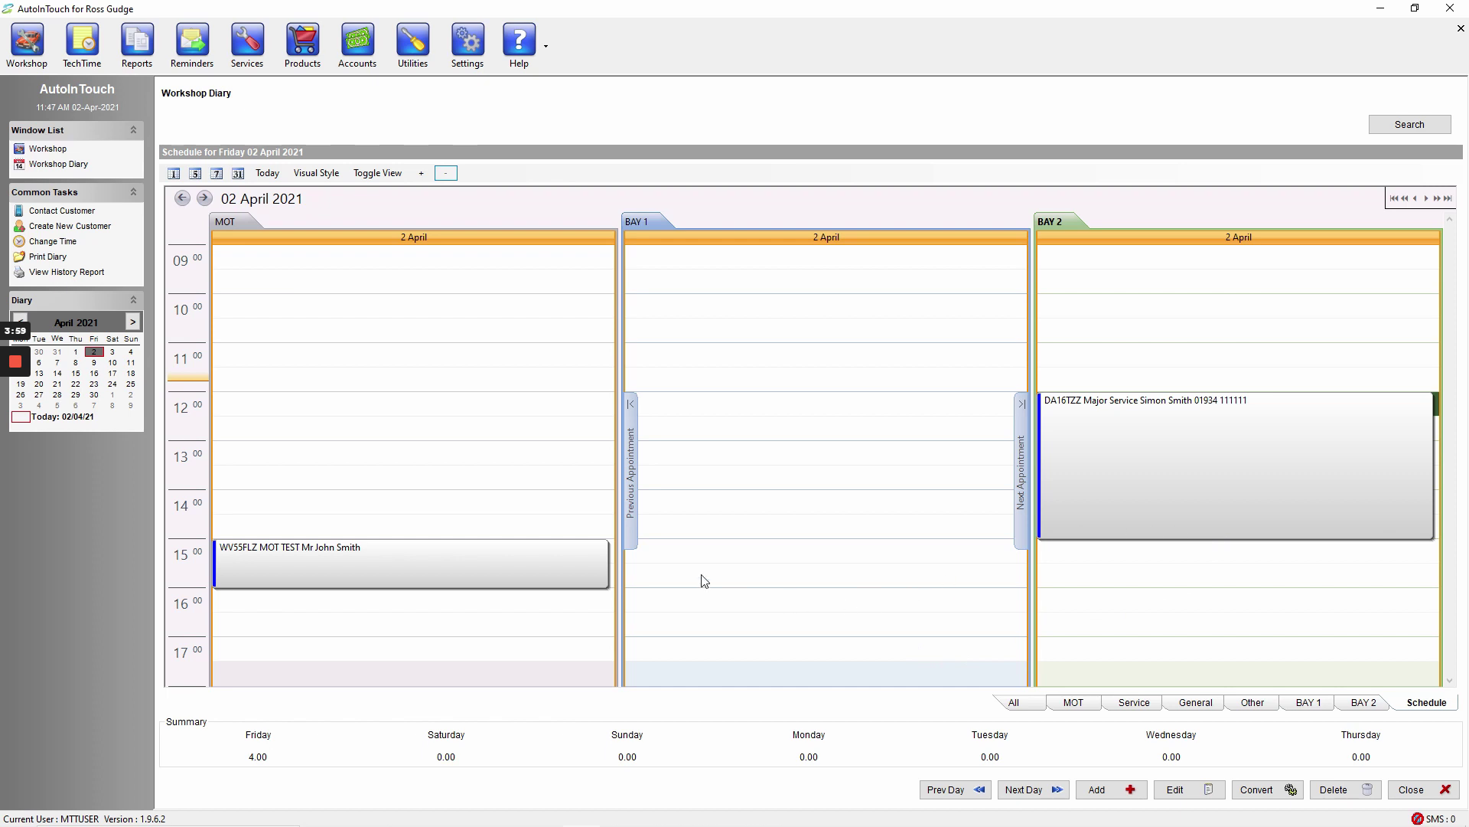
# Convert the 15:00 MOT TEST diary entry to a job card
pyautogui.click(422, 562)
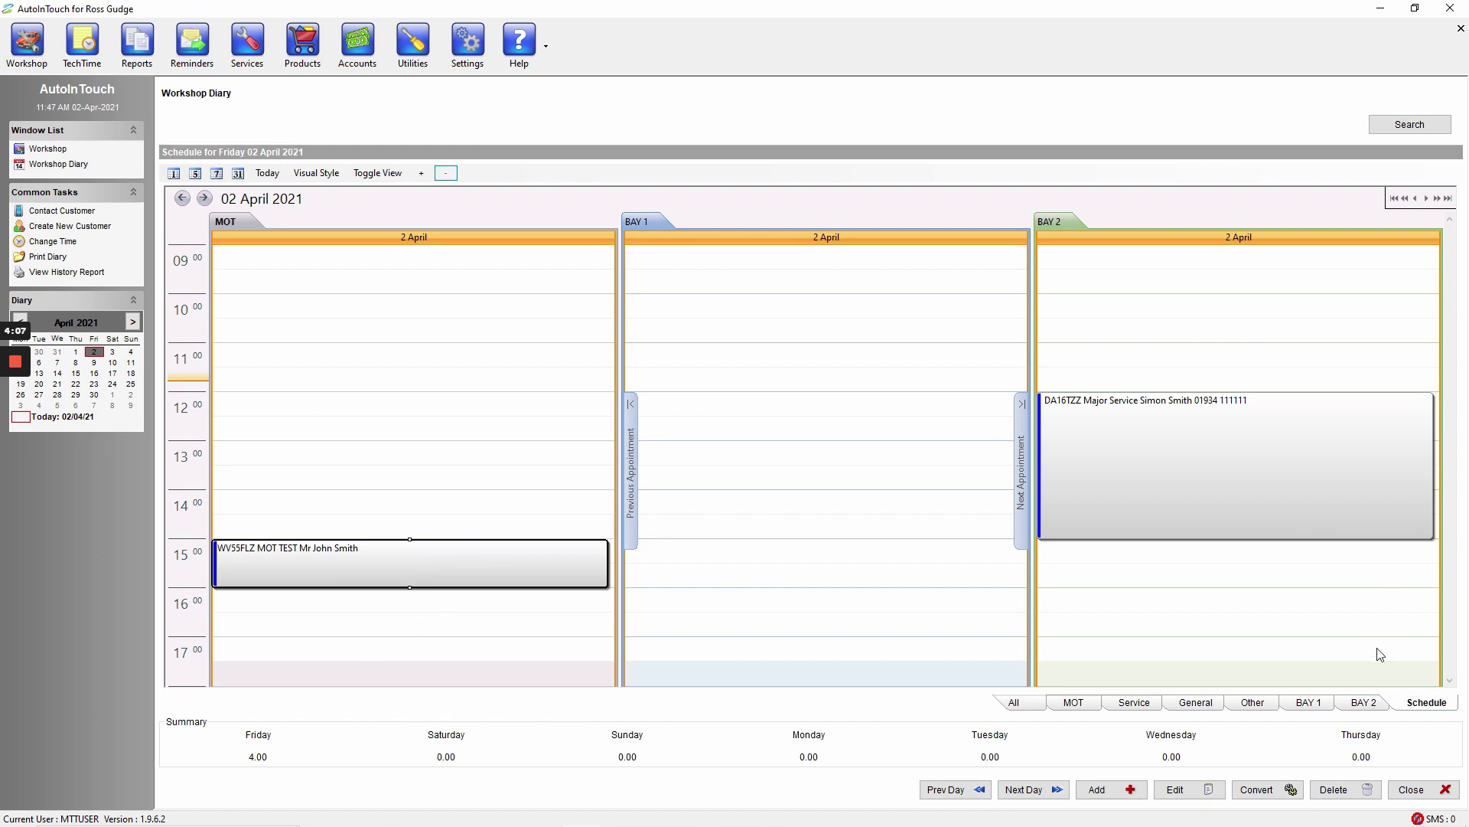
pyautogui.click(1290, 793)
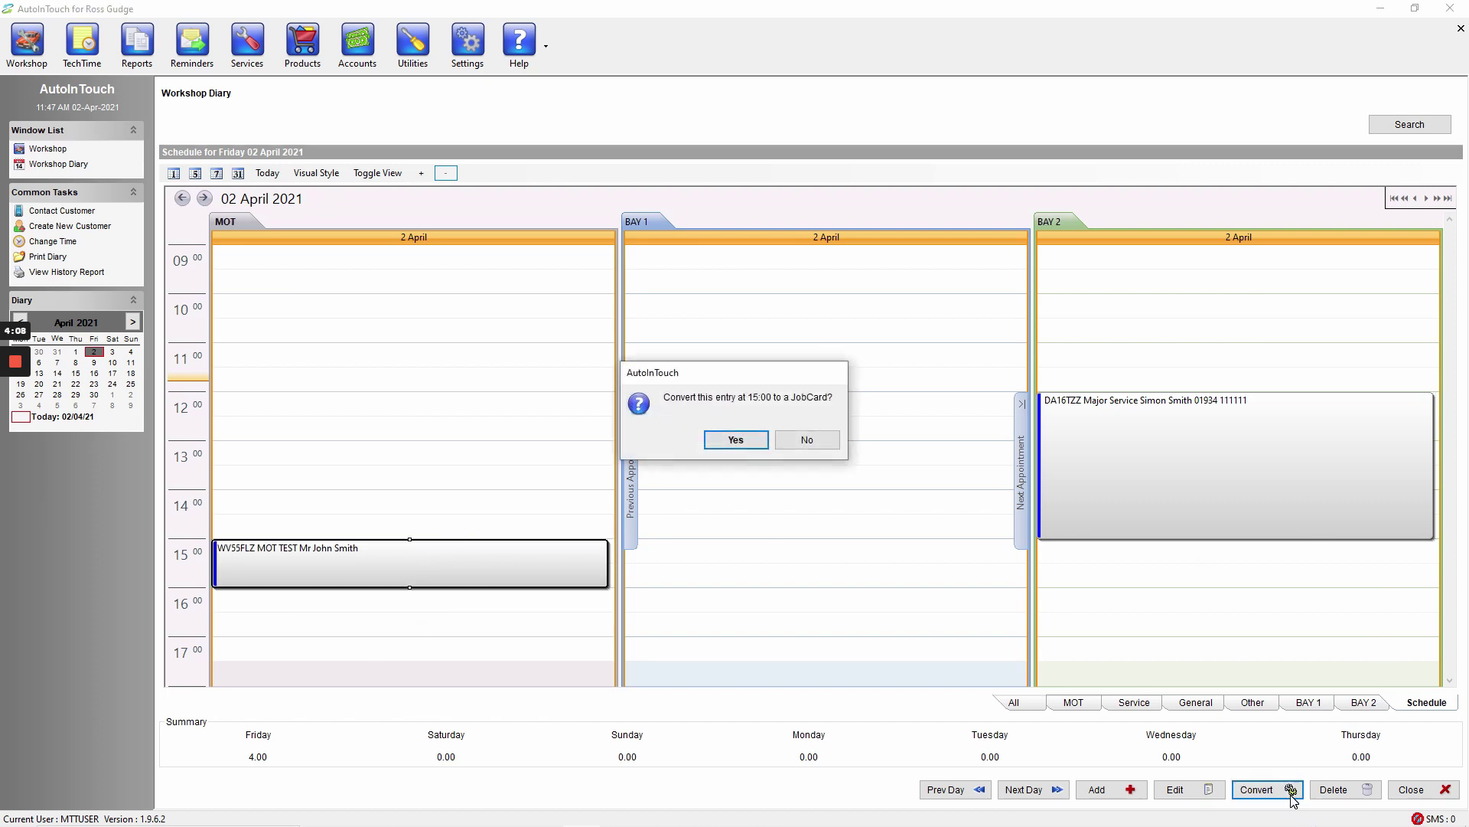
pyautogui.click(726, 447)
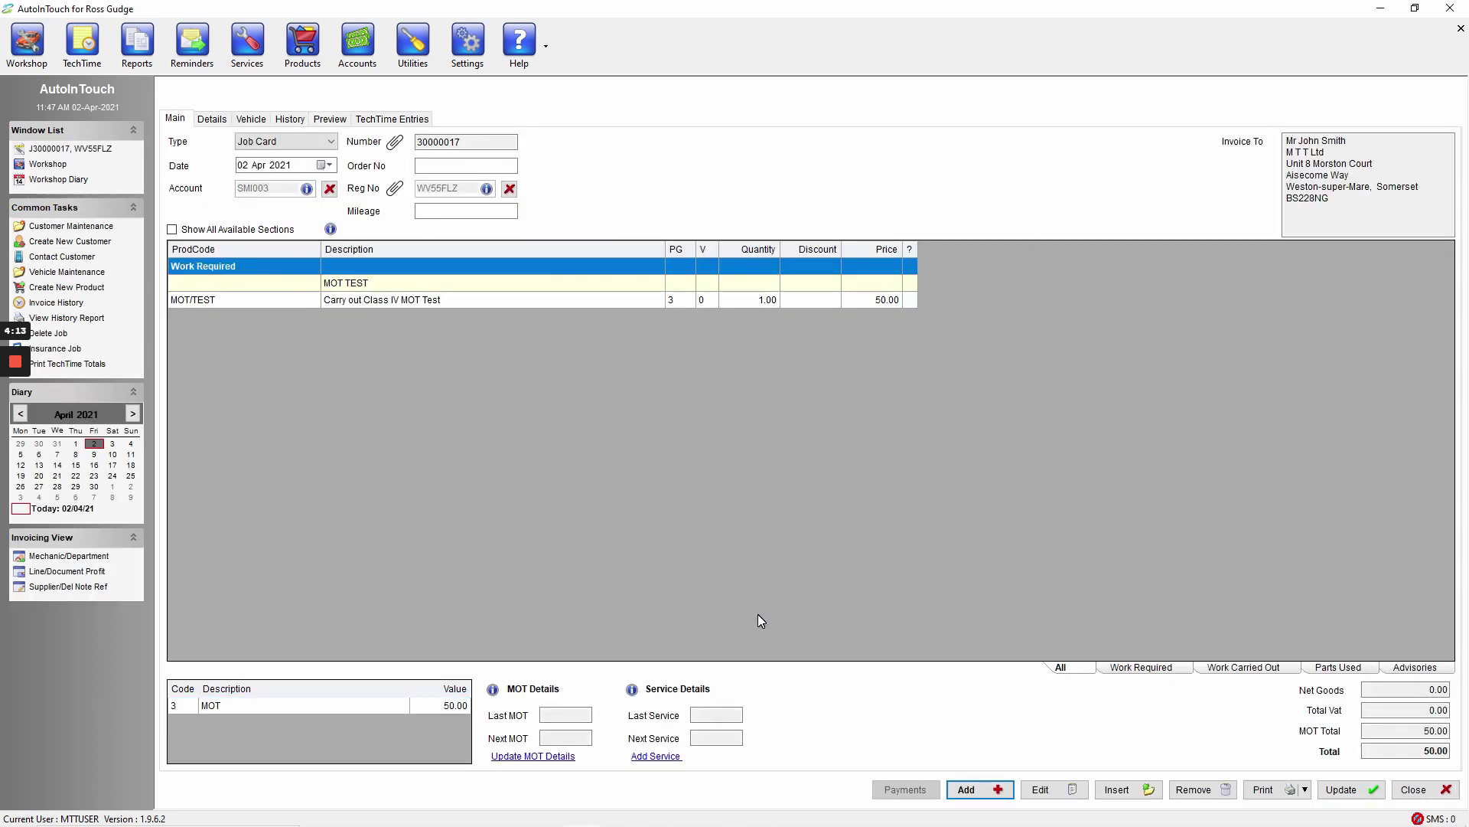
pyautogui.moveTo(17, 367)
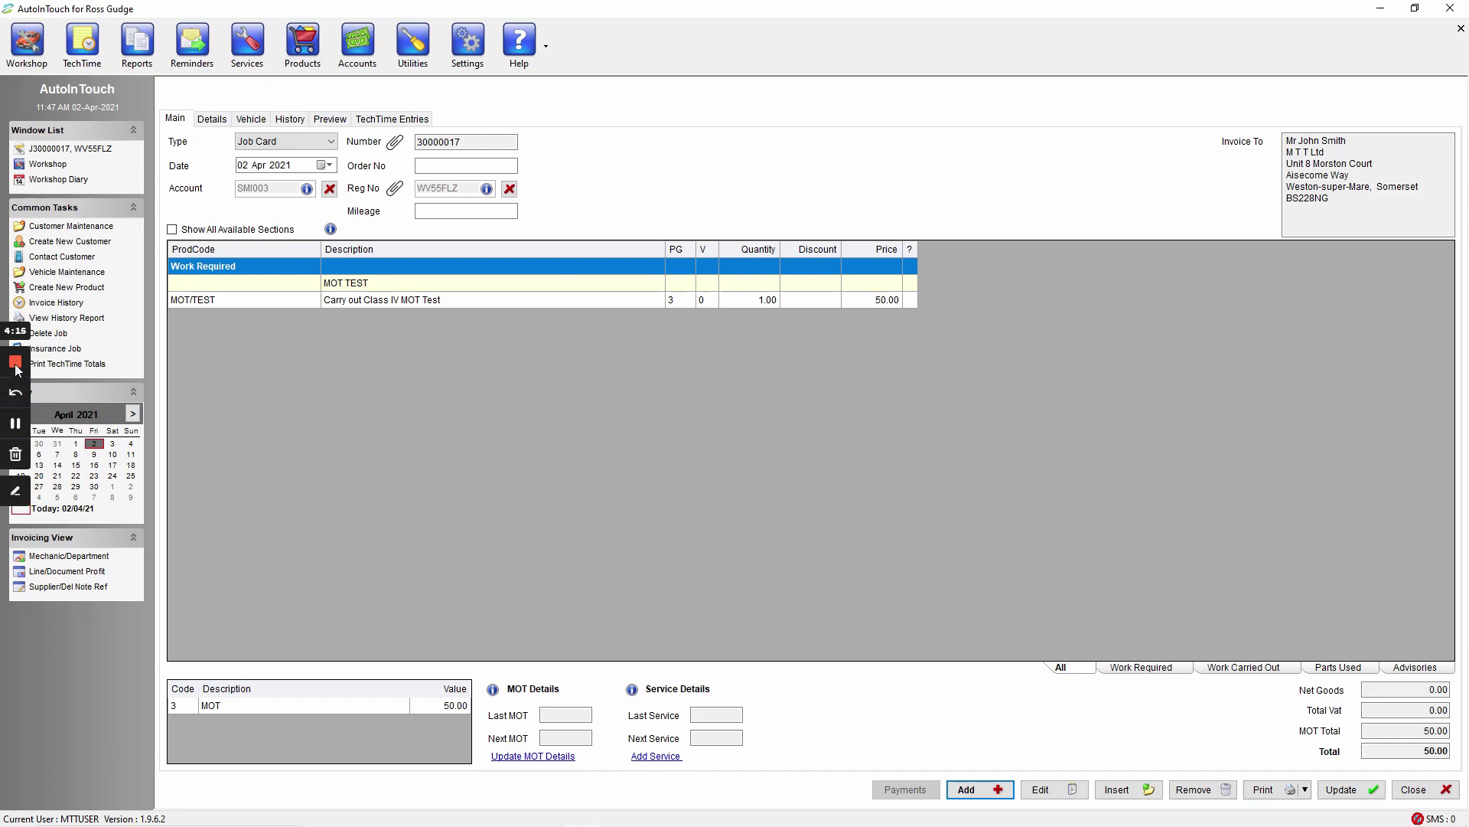